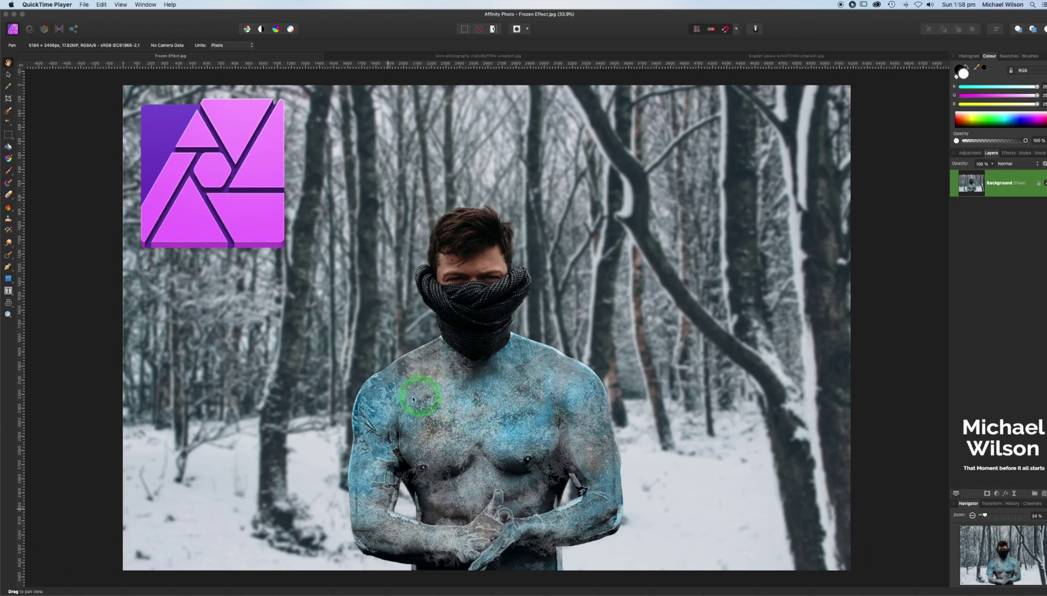
Review the finished Frozen Effect image and the two source photos, the snowy forest and the man with the scarf
drag(461, 411, 463, 410)
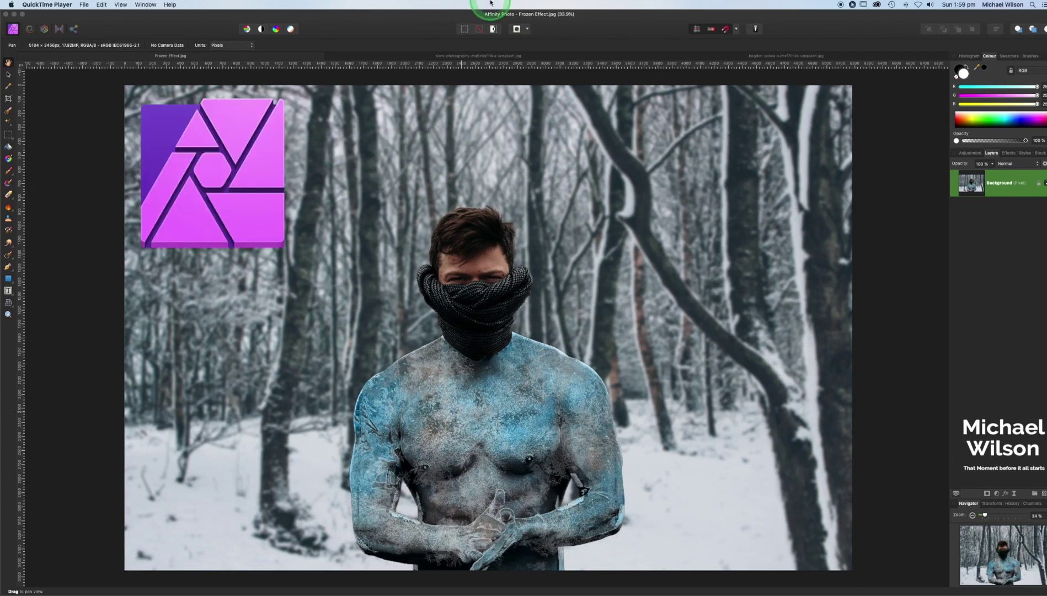
click(423, 59)
click(423, 56)
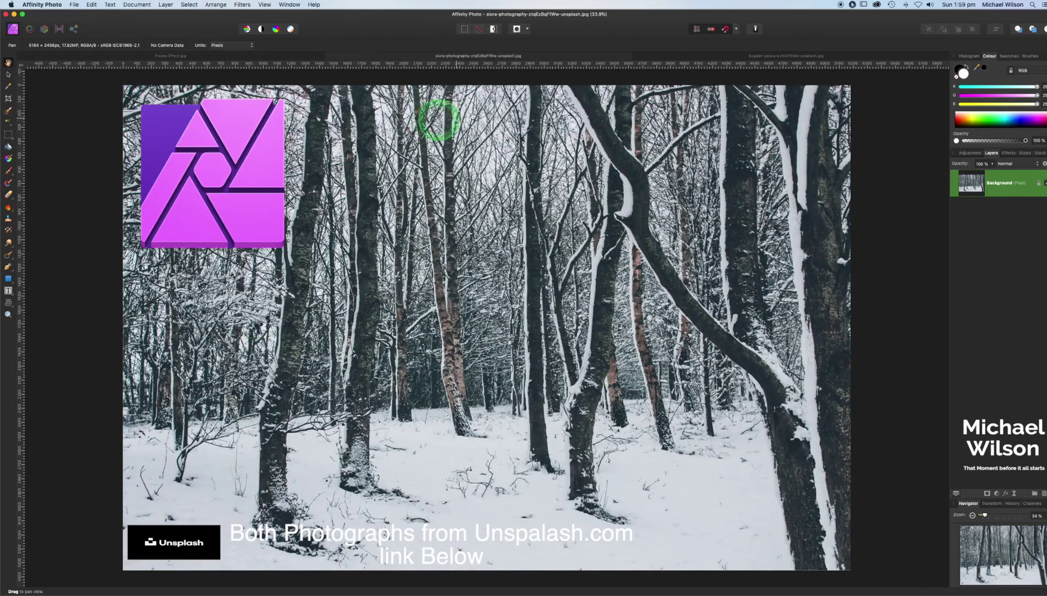
click(712, 56)
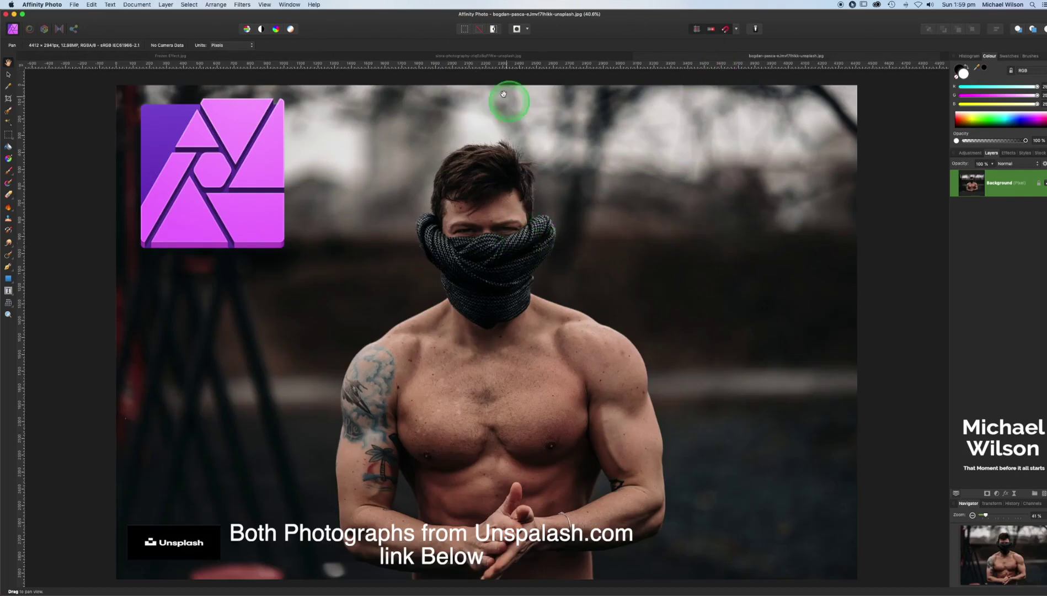
click(220, 57)
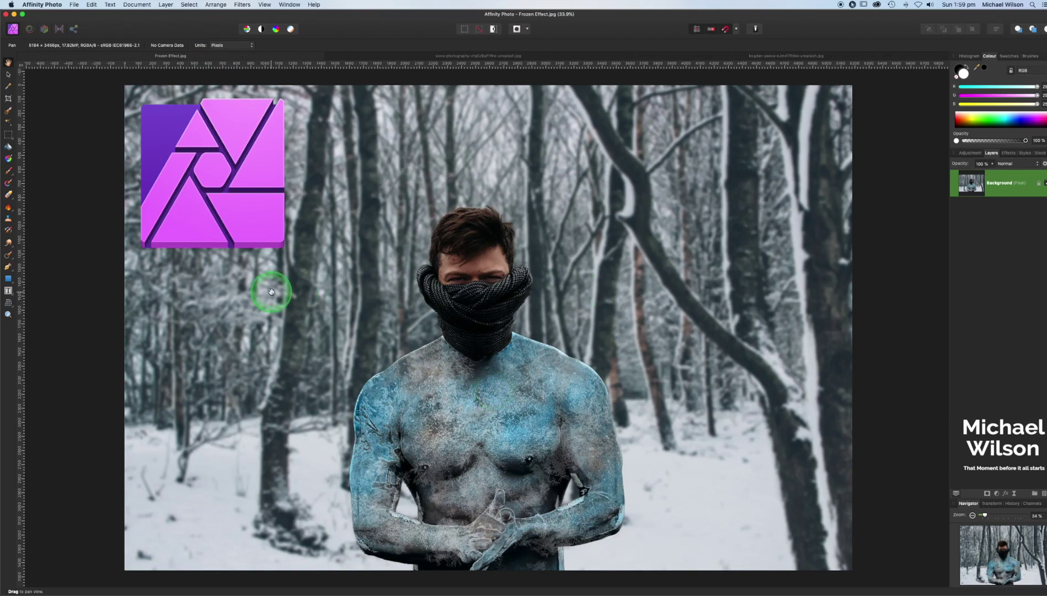
Apply a Gaussian Blur with a 10 px radius to the snowy forest photo
key(ctrl+Tab)
click(402, 249)
mouse_move(402, 250)
mouse_down()
mouse_move(493, 268)
mouse_move(448, 270)
mouse_move(486, 236)
mouse_move(402, 227)
mouse_move(392, 235)
mouse_up()
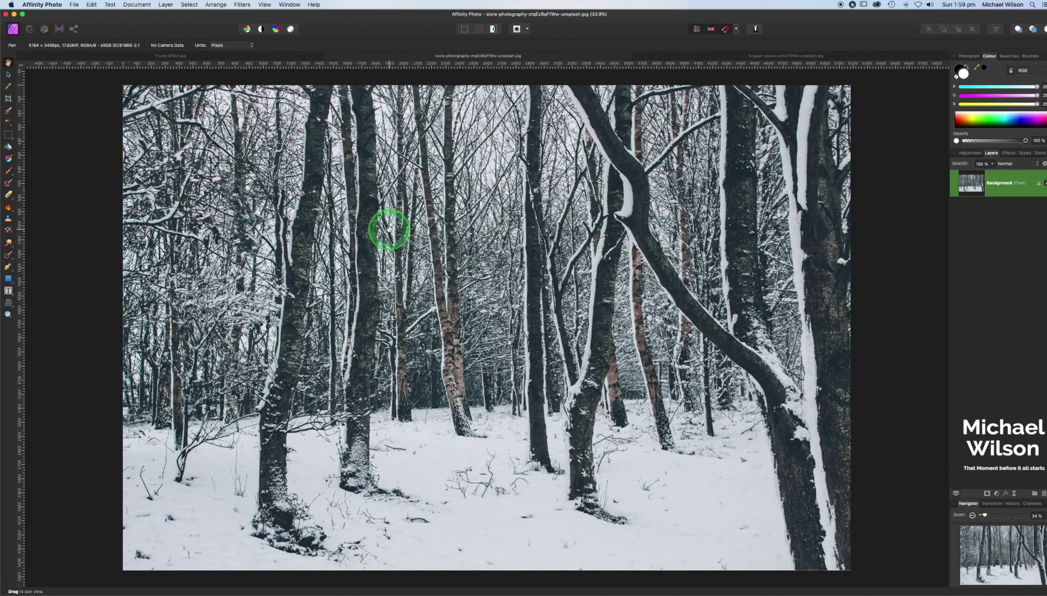
click(246, 5)
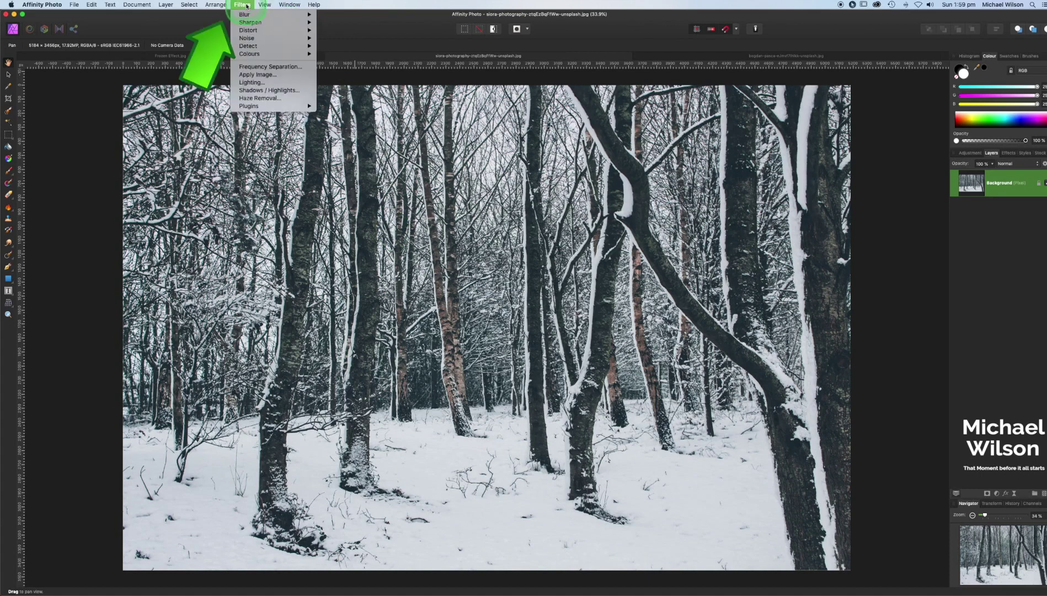
mouse_move(248, 15)
click(345, 24)
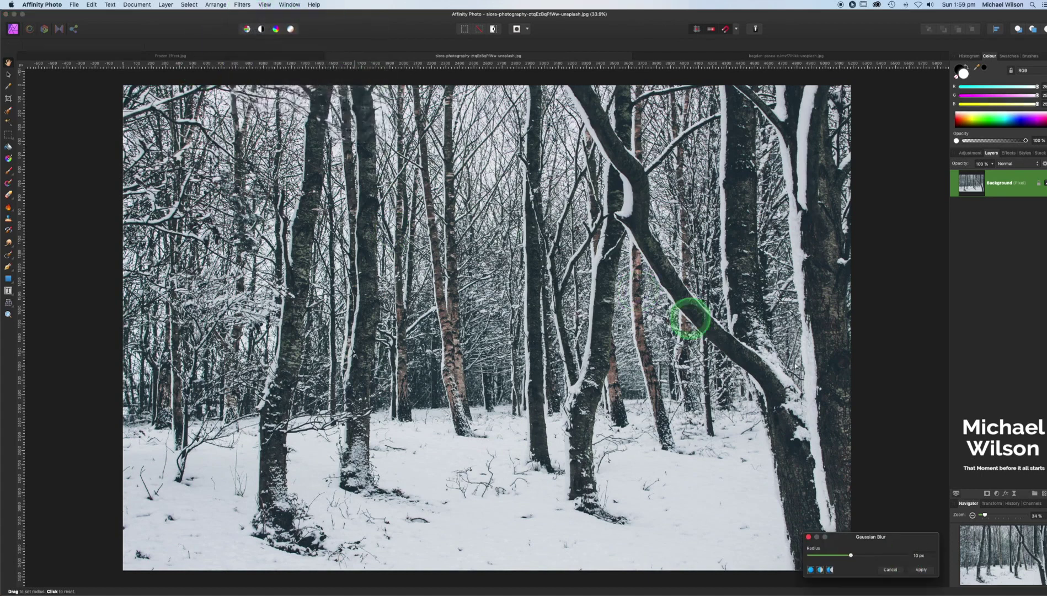
click(920, 568)
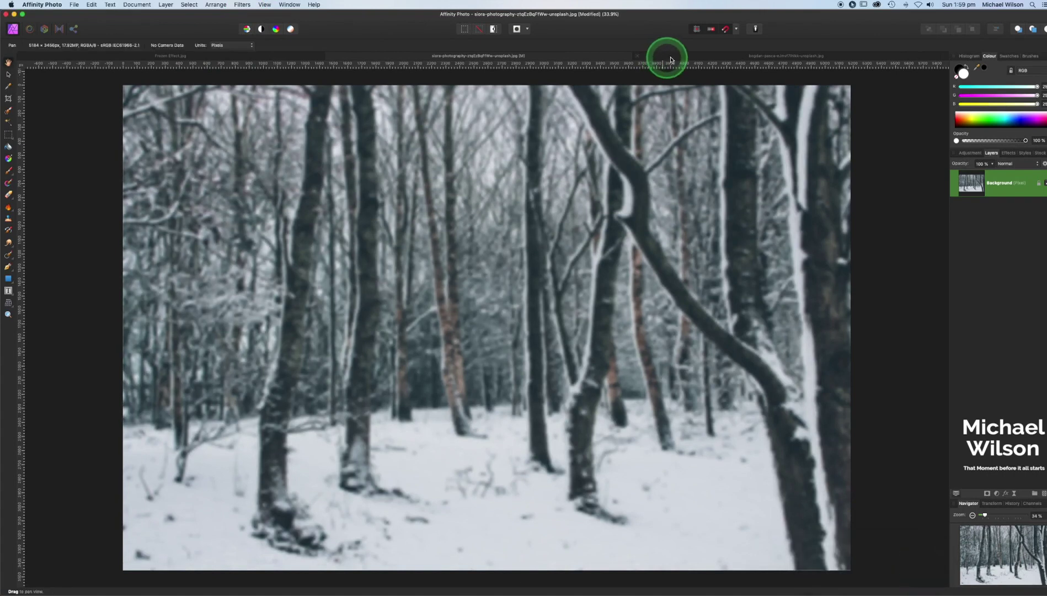
Copy the photo of the man and paste it into the blurred forest document
click(665, 58)
click(465, 232)
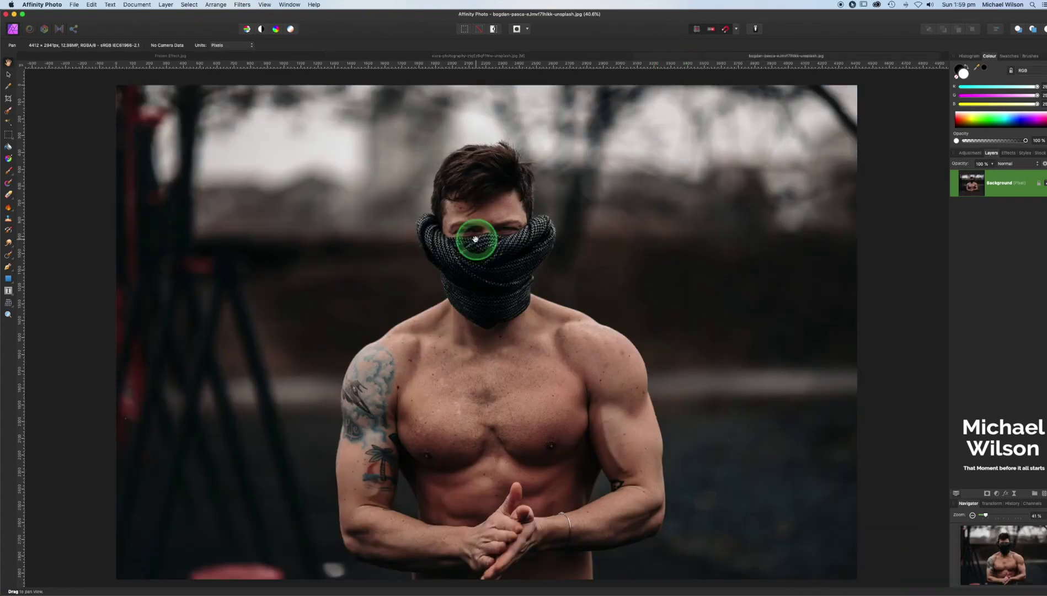
key(super+c)
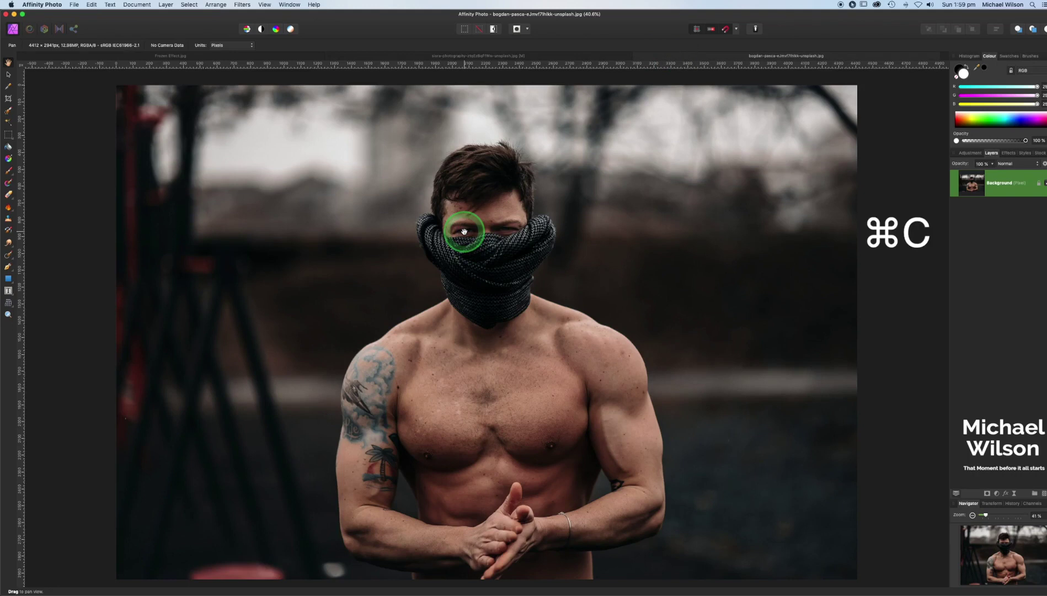
click(563, 58)
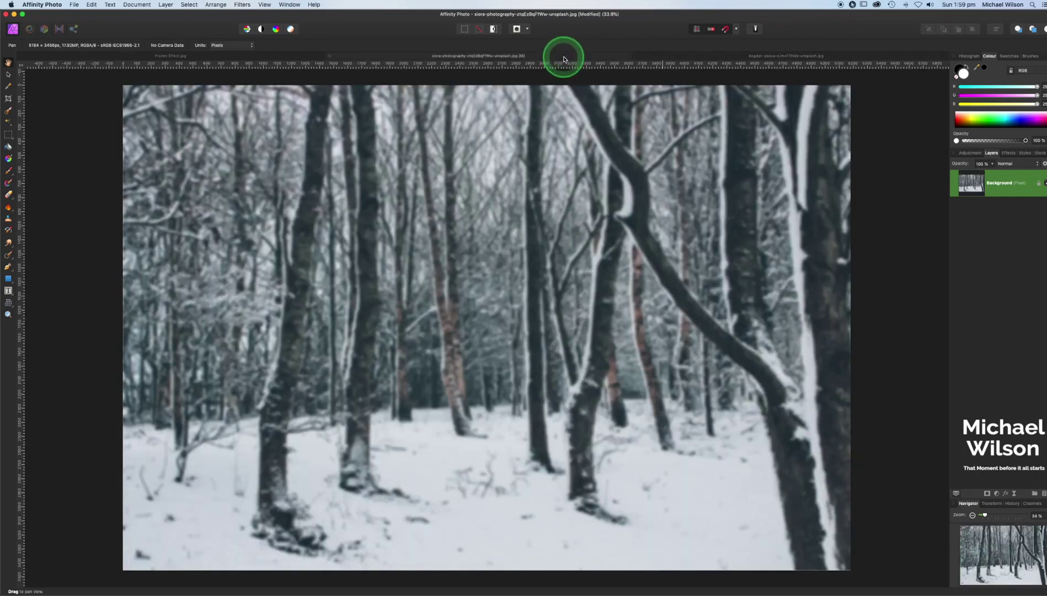
key(super+v)
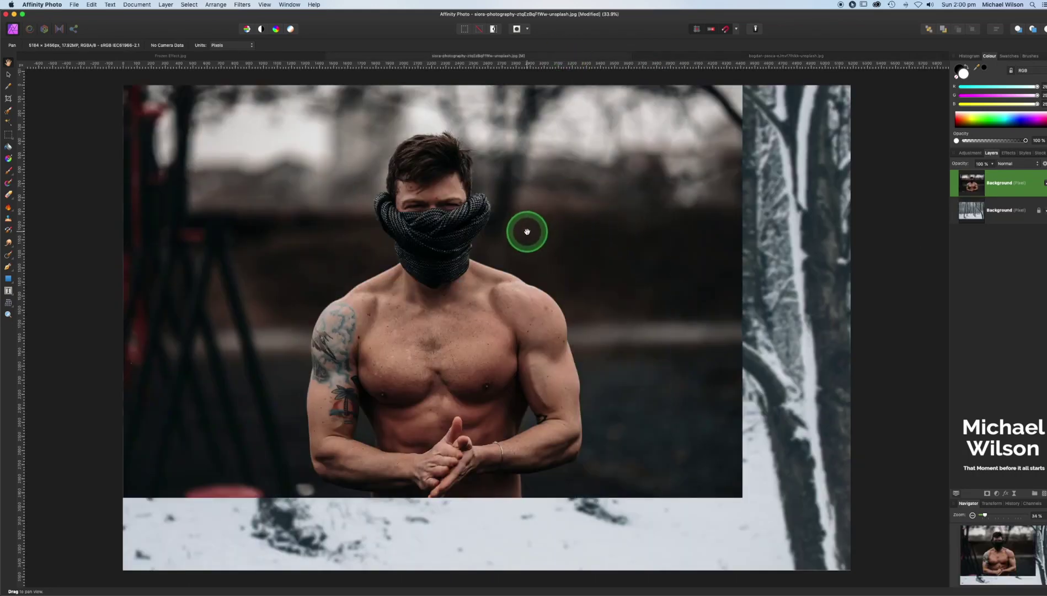
Position the man's photo against the lower edge of the forest image, using reduced opacity for alignment and restoring it to 100%
click(8, 75)
drag(438, 159, 469, 216)
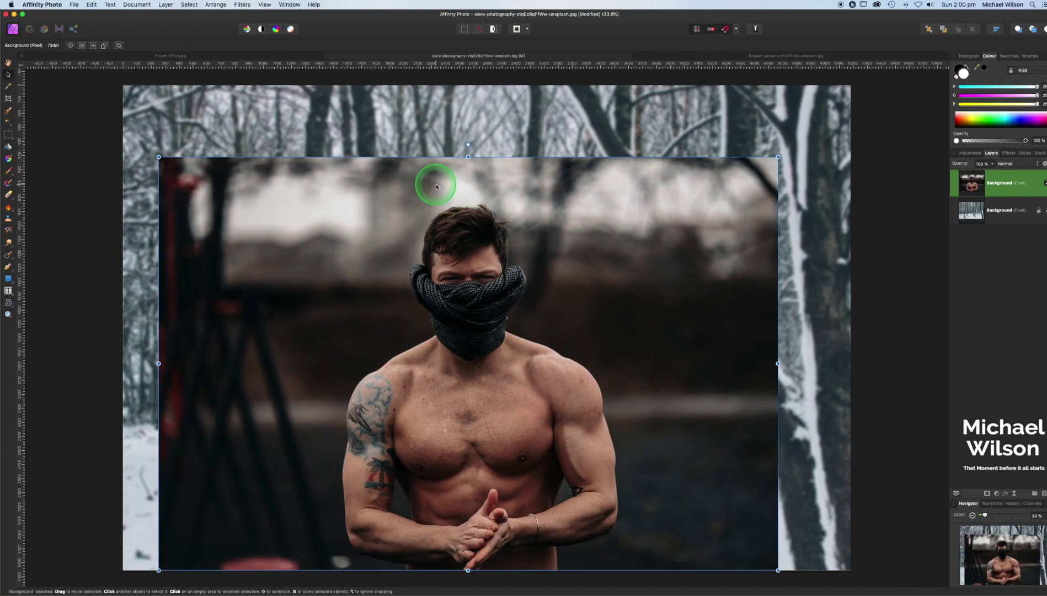
click(992, 164)
drag(991, 172, 974, 173)
drag(510, 330, 506, 329)
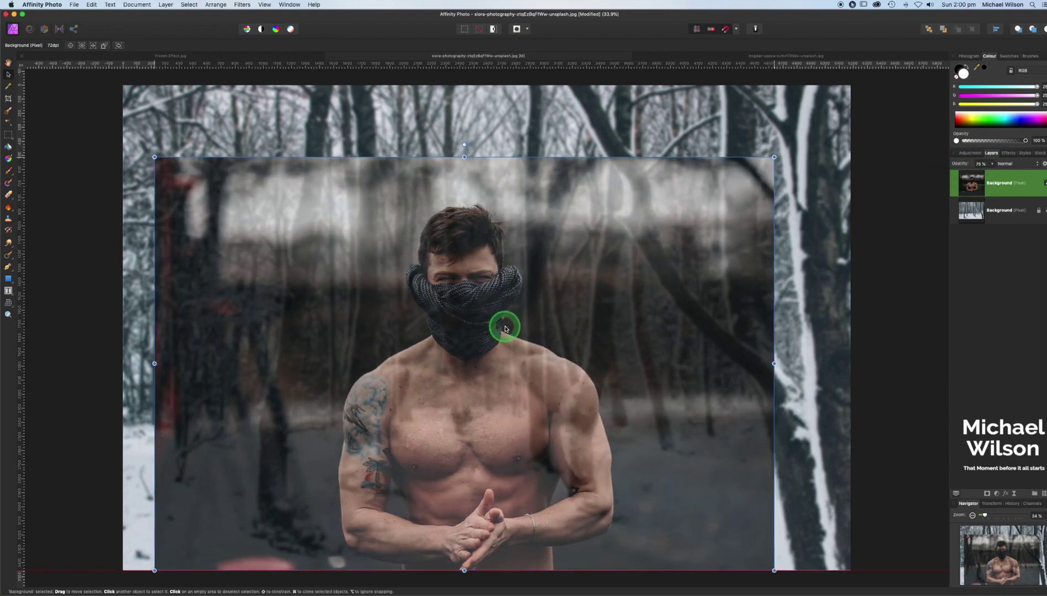
click(993, 164)
drag(993, 173, 1009, 172)
click(407, 161)
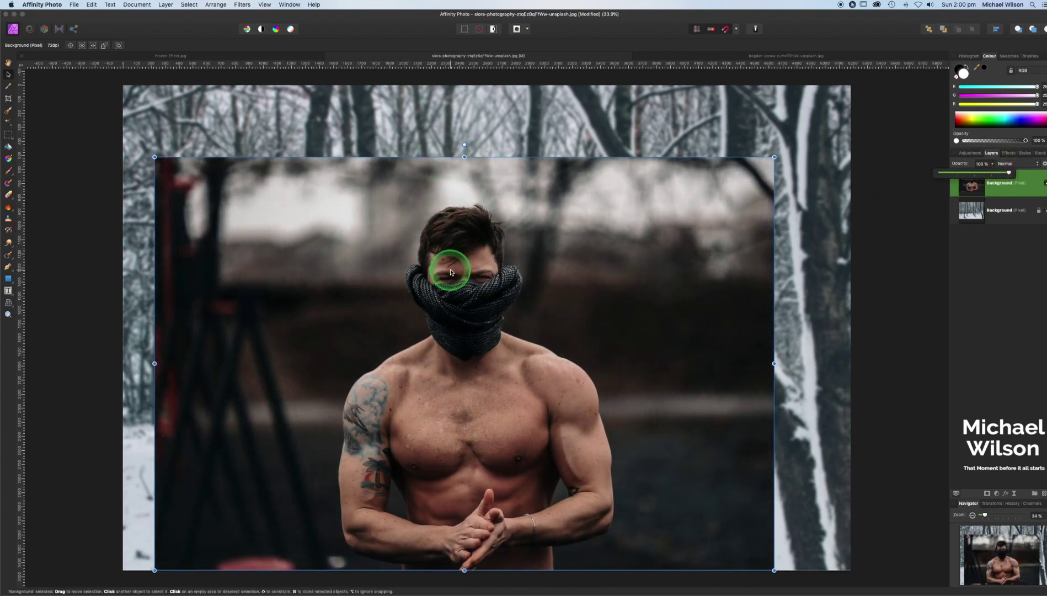
Select the man's body, head and scarf with the Selection Brush, using a smaller brush width for the scarf's edge
click(9, 112)
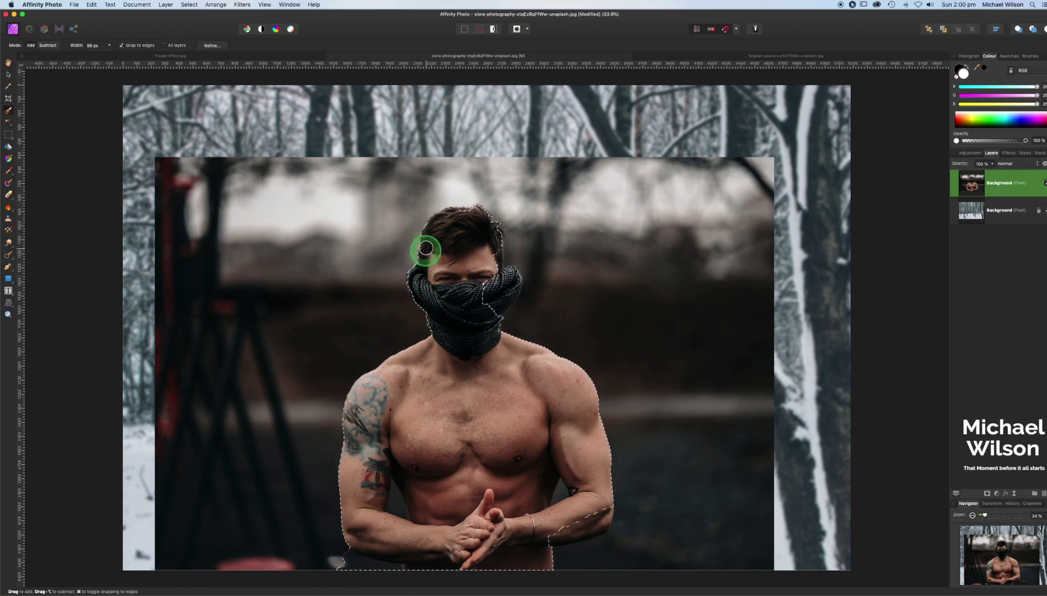
mouse_move(425, 248)
mouse_down()
mouse_move(460, 218)
mouse_move(478, 225)
mouse_up()
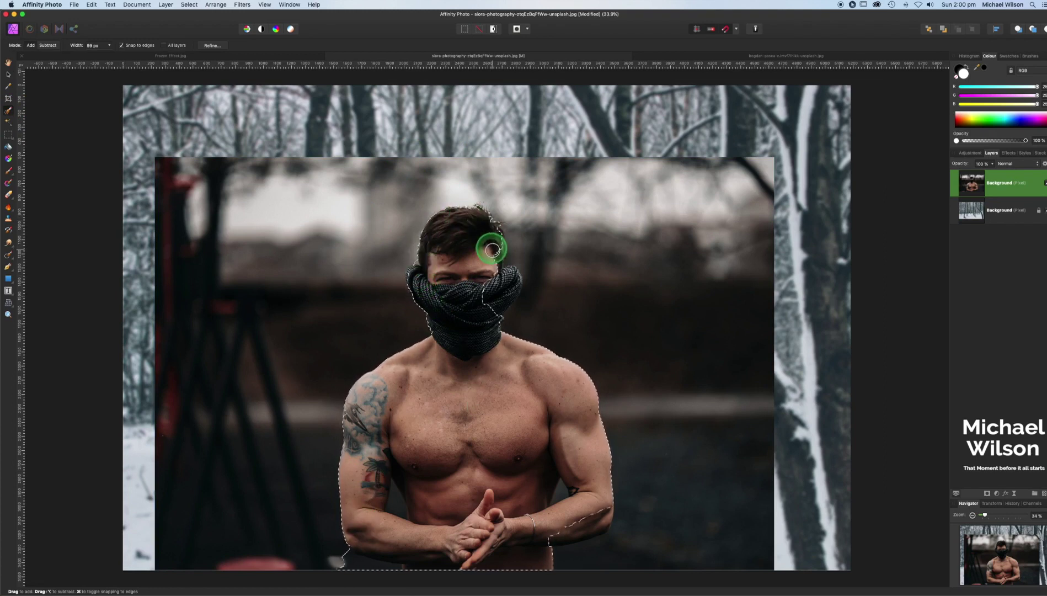
drag(454, 383, 449, 401)
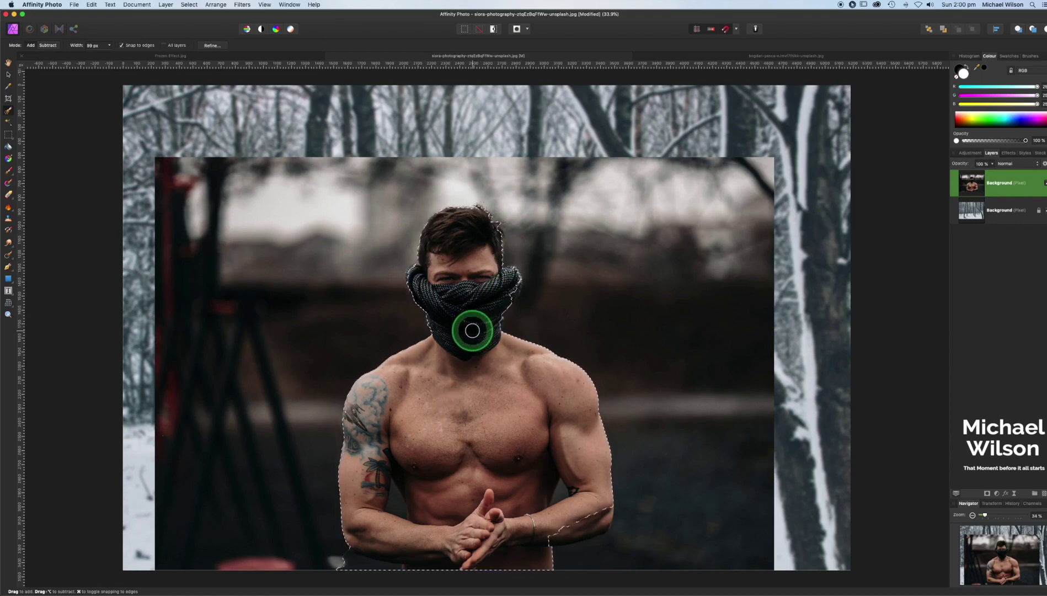
key(bracketleft)
key(bracketleft)
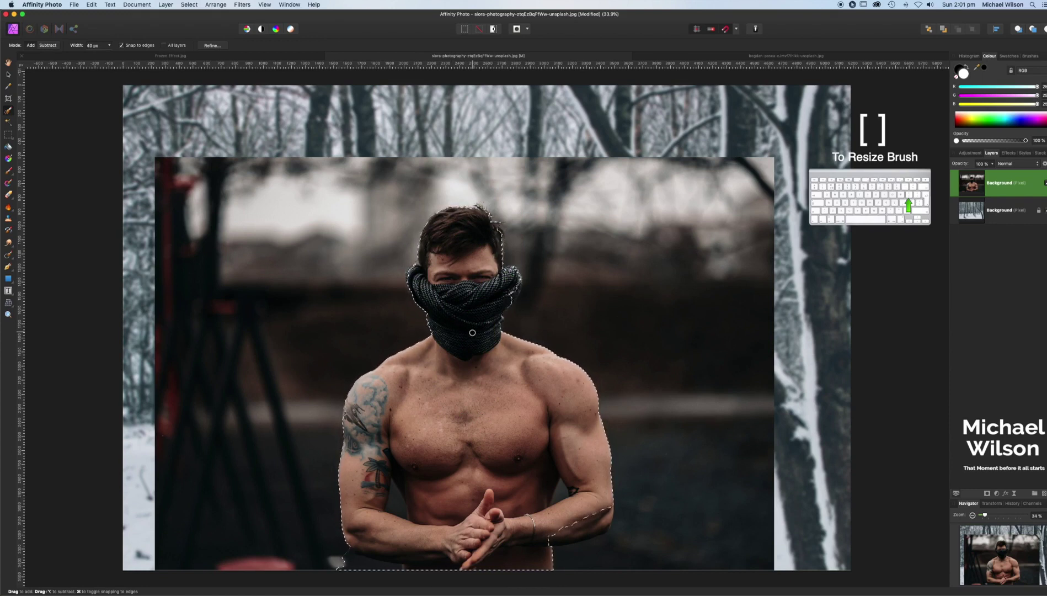
drag(514, 291, 518, 281)
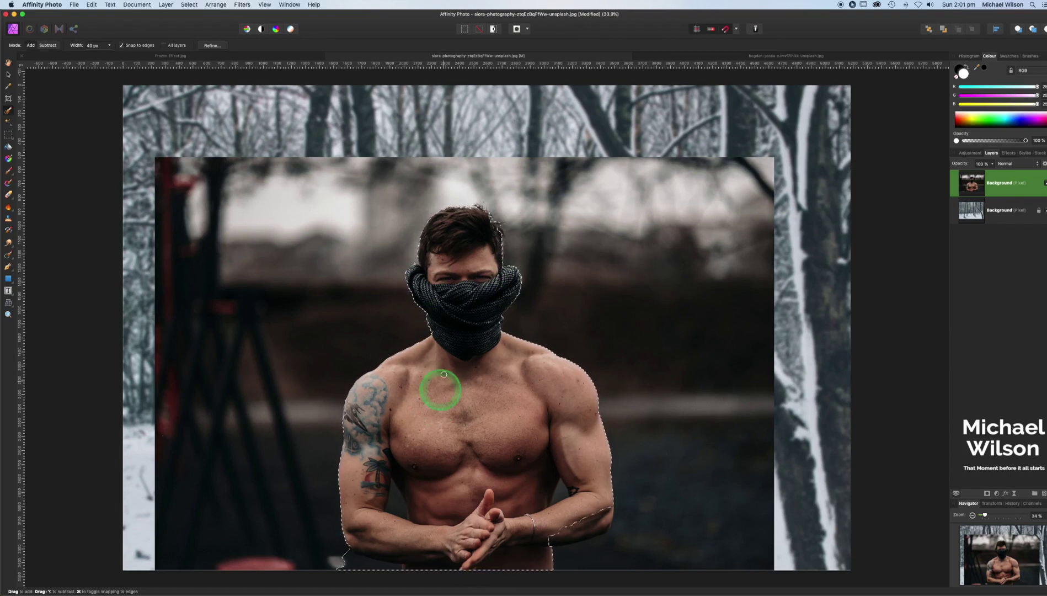
Clean up the selection around the arms and the gaps beside the waist, reducing the brush width to 15 px
scroll(352, 523, left, 1)
mouse_move(352, 523)
mouse_down()
mouse_move(407, 510)
mouse_move(400, 482)
mouse_move(413, 516)
mouse_move(397, 497)
mouse_move(563, 499)
mouse_up()
key(bracketleft)
key(bracketleft)
key(bracketleft)
key(bracketleft)
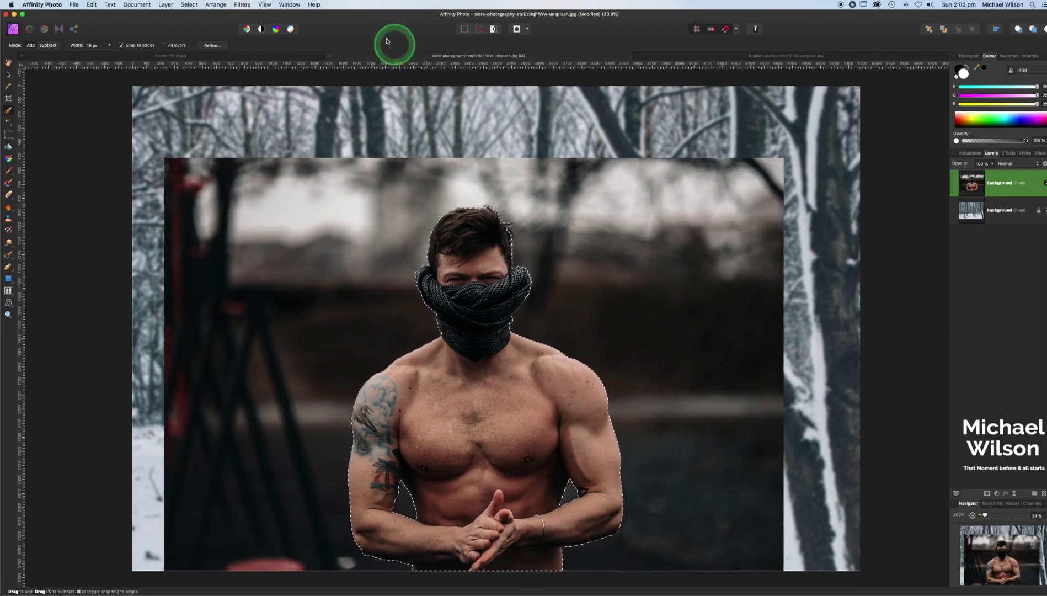
Refine the man's selection with matte edges and Selection output, and mask his layer with it to remove the background
click(213, 46)
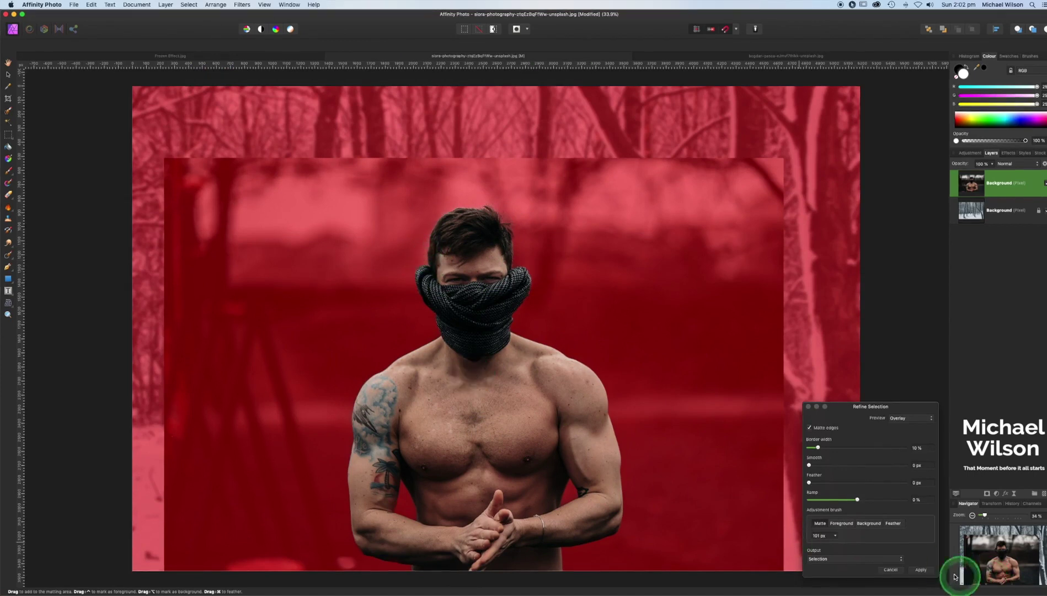
click(928, 574)
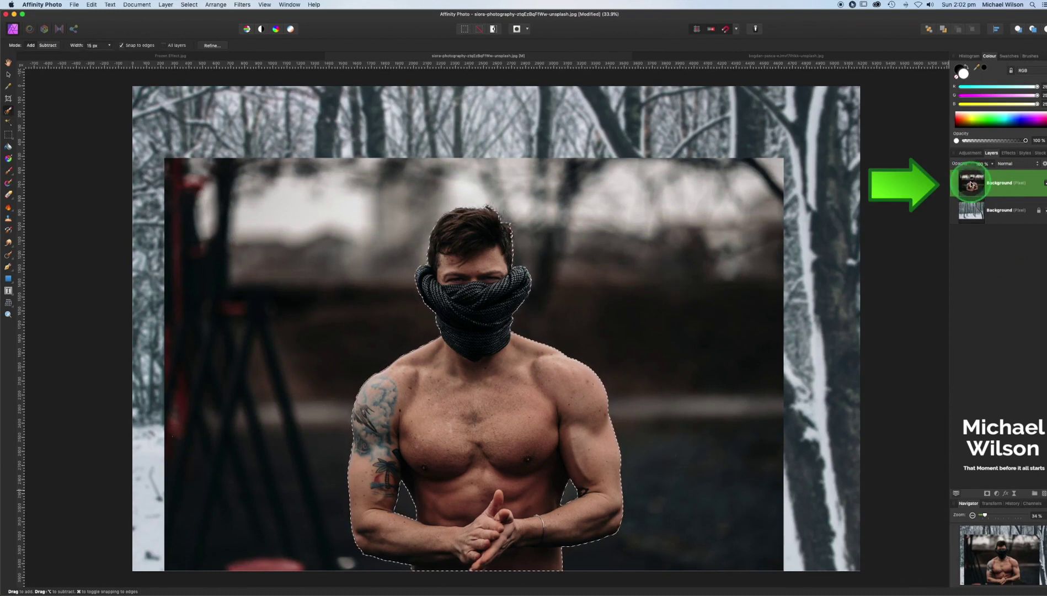
click(988, 497)
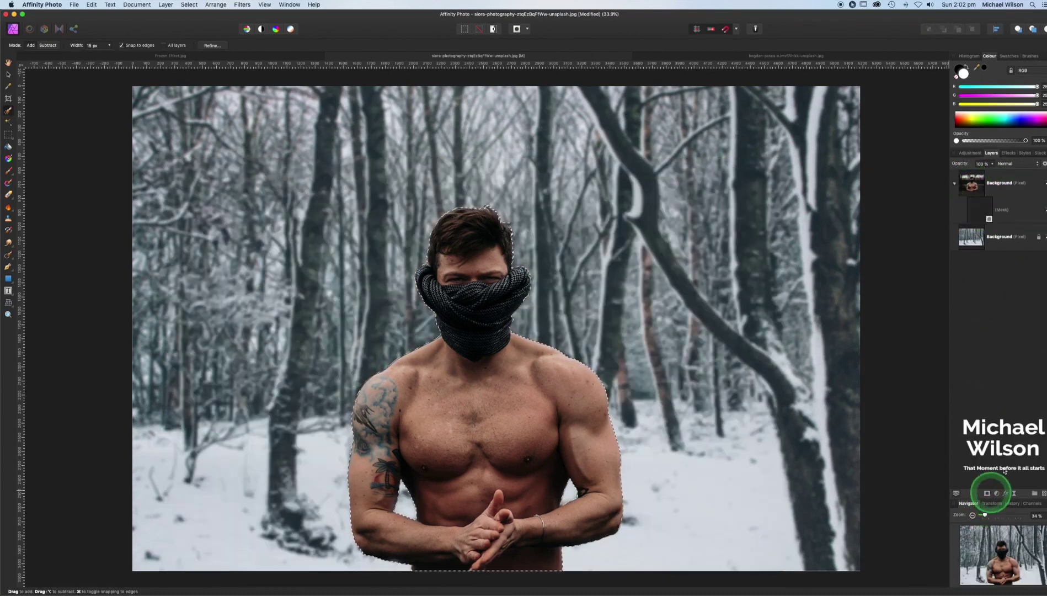
click(954, 183)
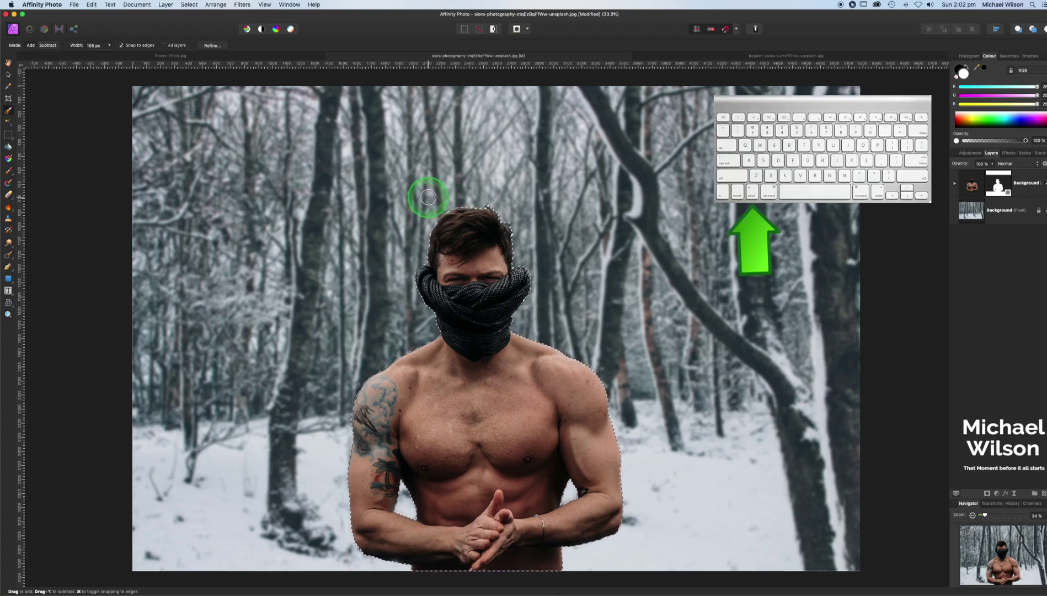
Subtract the head and scarf from the selection and duplicate the selected bare body onto two new layers
drag(428, 197, 441, 207)
mouse_move(446, 275)
mouse_down()
mouse_move(484, 279)
mouse_move(476, 344)
mouse_up()
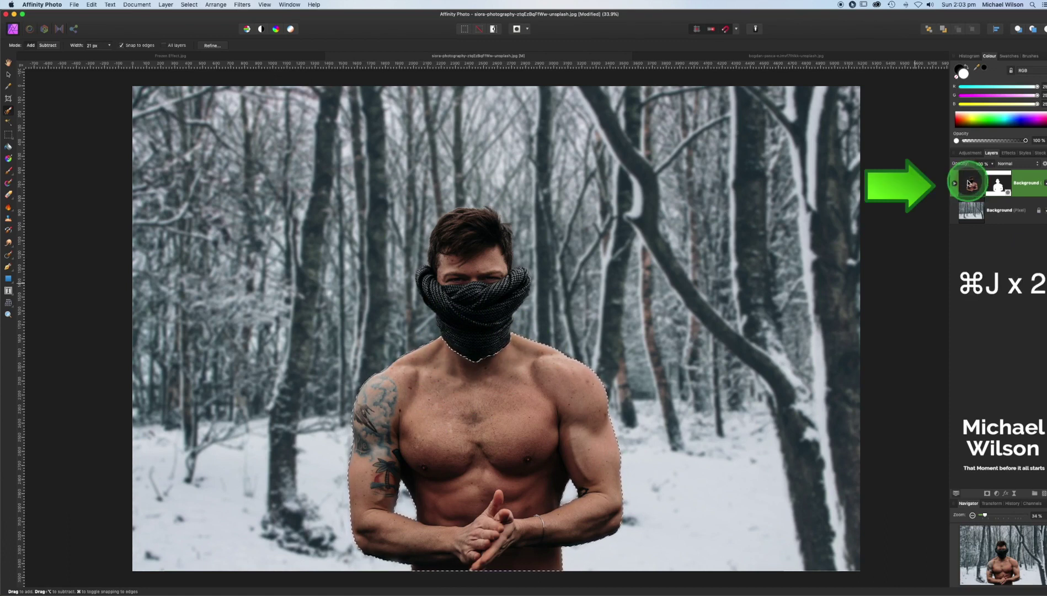
key(super+j)
key(super+j)
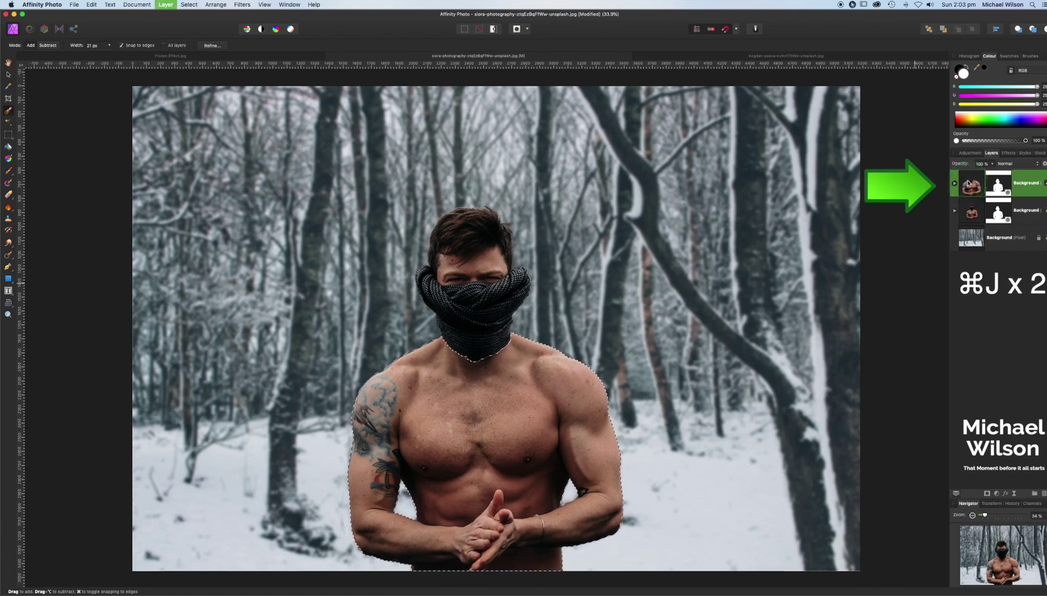
Rename the uppermost body layer B&W and the duplicate below it Re Colour
drag(968, 182, 1032, 192)
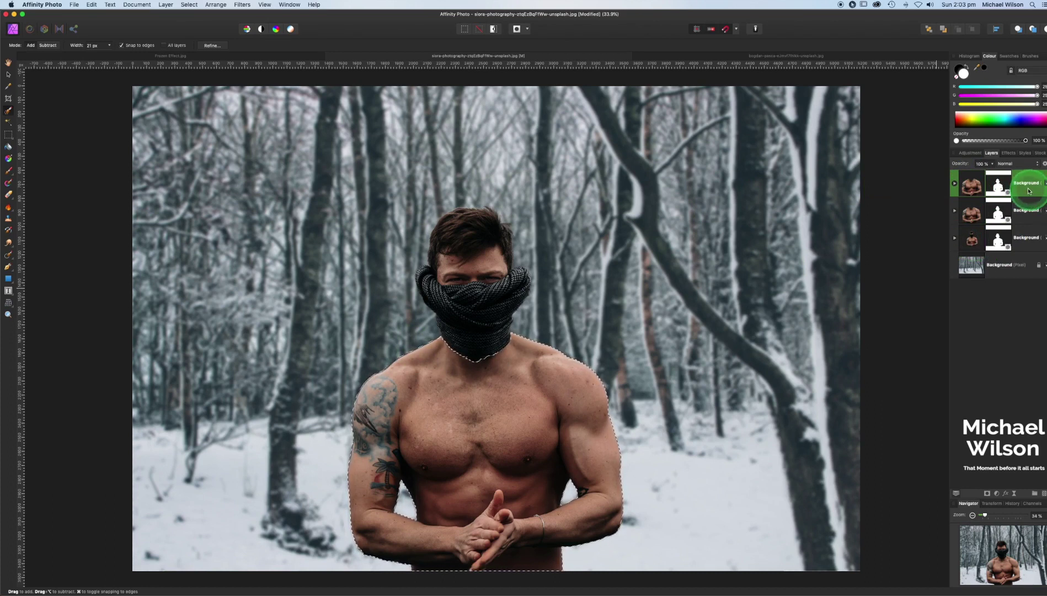
double_click(1026, 183)
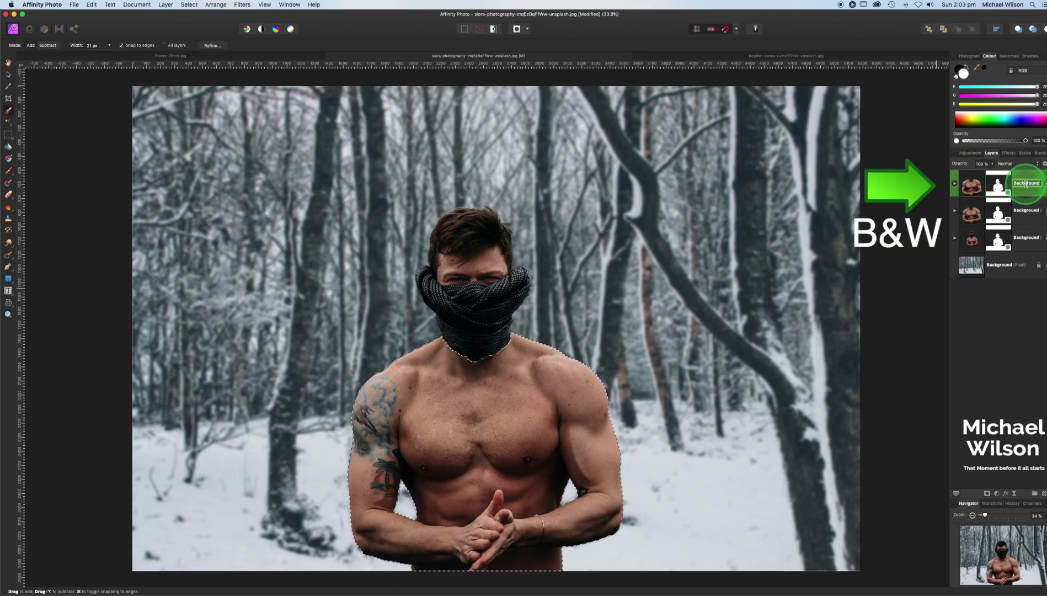
text(B&W)
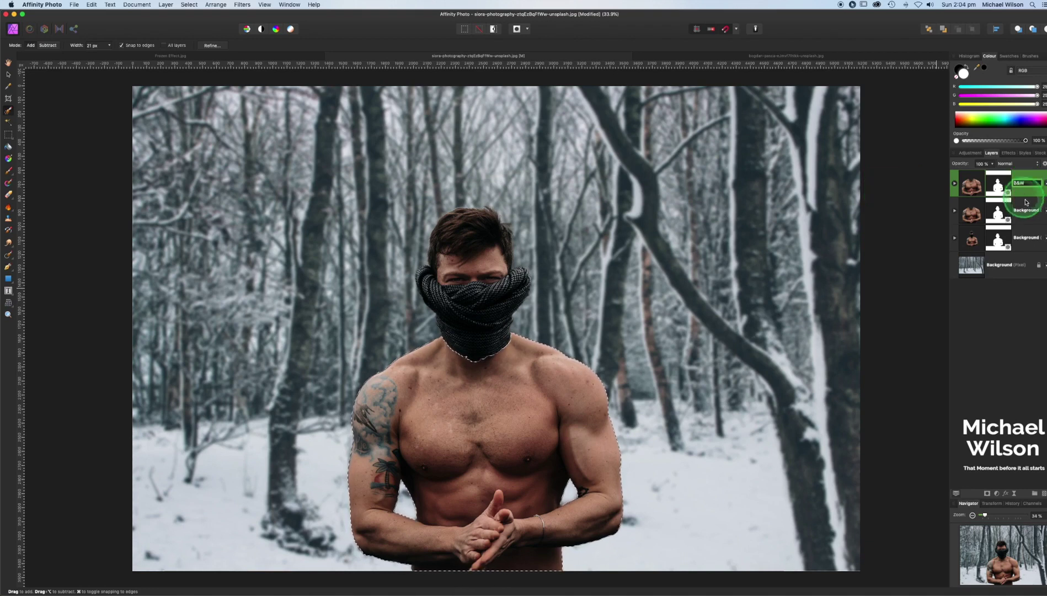
click(1022, 212)
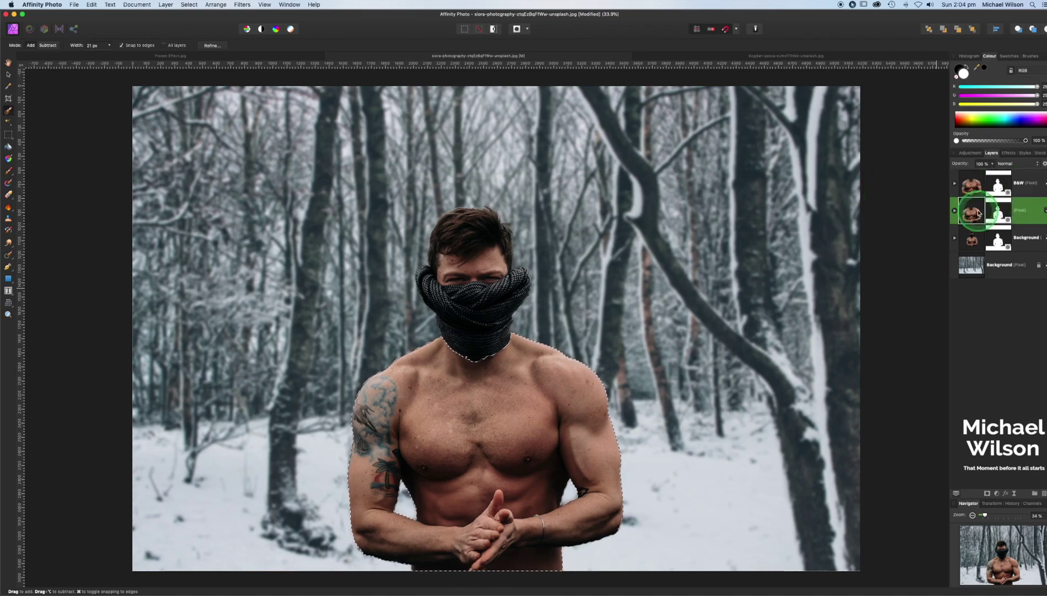
double_click(1021, 213)
text(Re Colour)
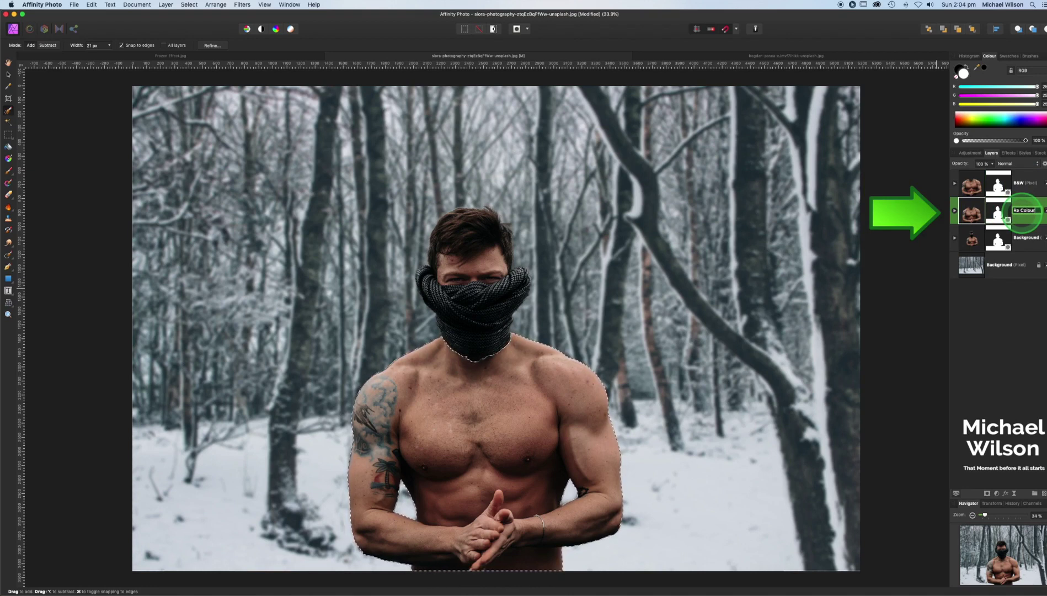
key(Return)
Develop the B&W layer with clarity 100%, contrast 50% and exposure 1.104
click(966, 184)
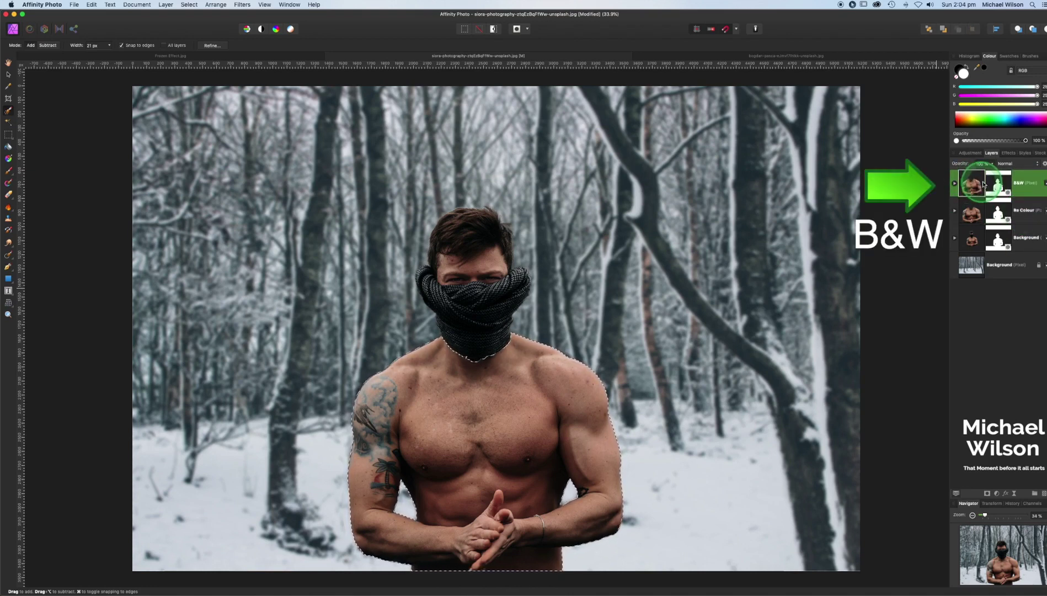
click(45, 30)
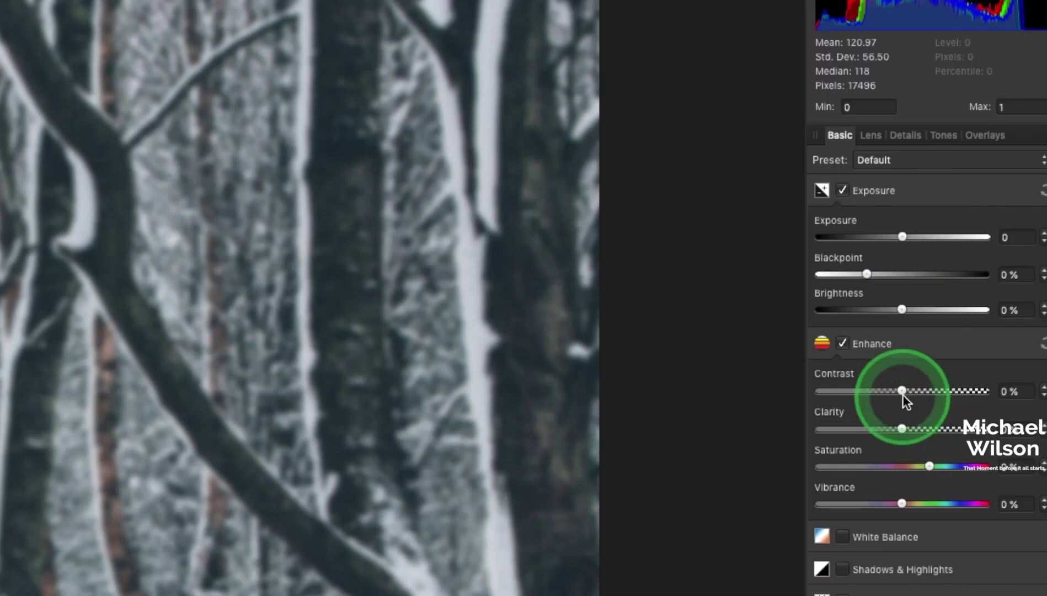
drag(991, 297, 1024, 297)
drag(903, 391, 988, 395)
drag(903, 237, 919, 236)
drag(921, 237, 923, 237)
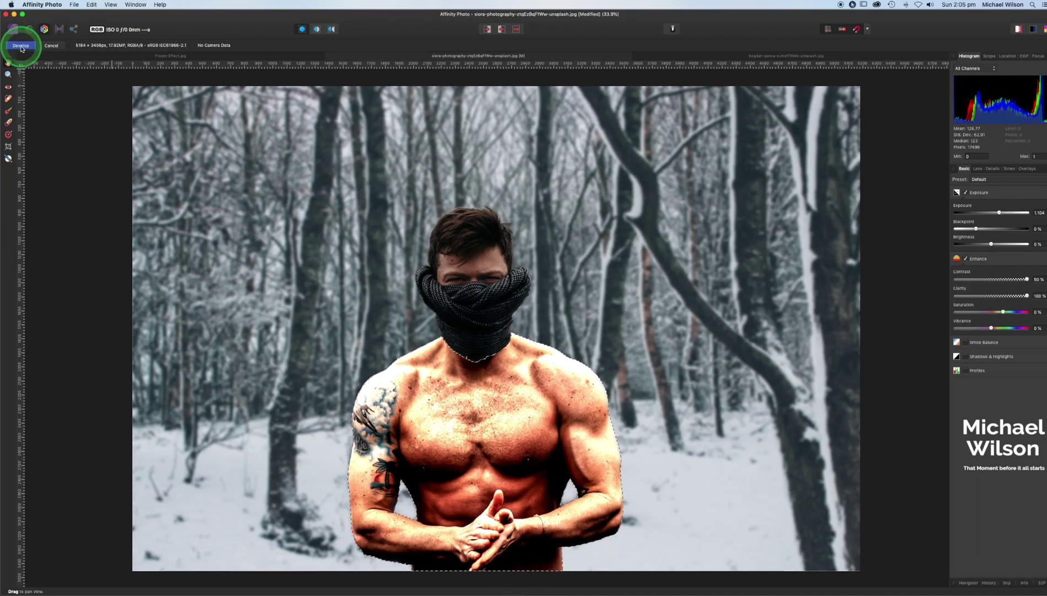
click(23, 46)
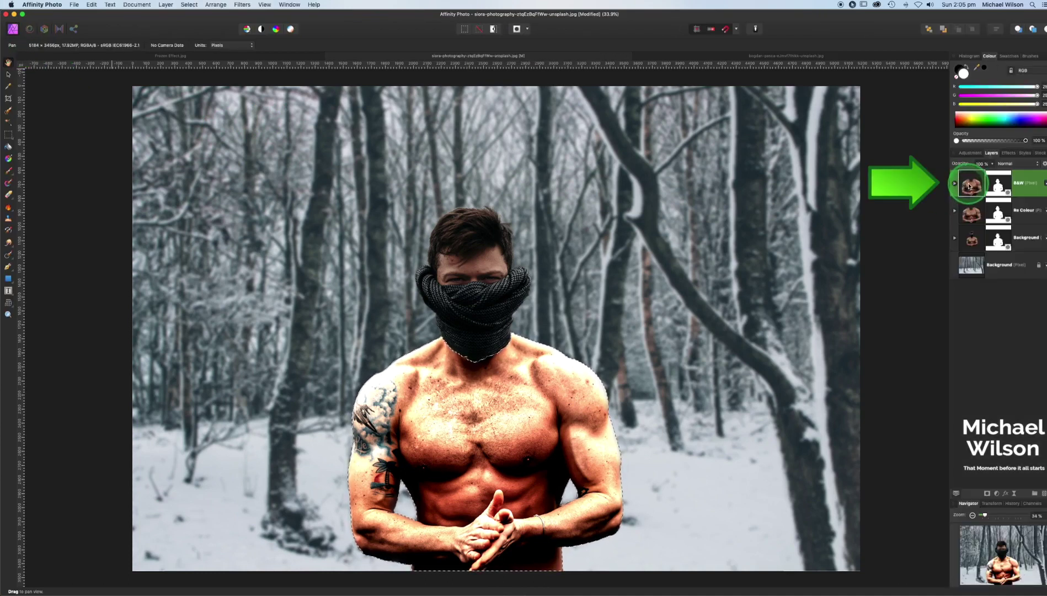
Add a Black & White adjustment and nest it inside the B&W layer
click(998, 494)
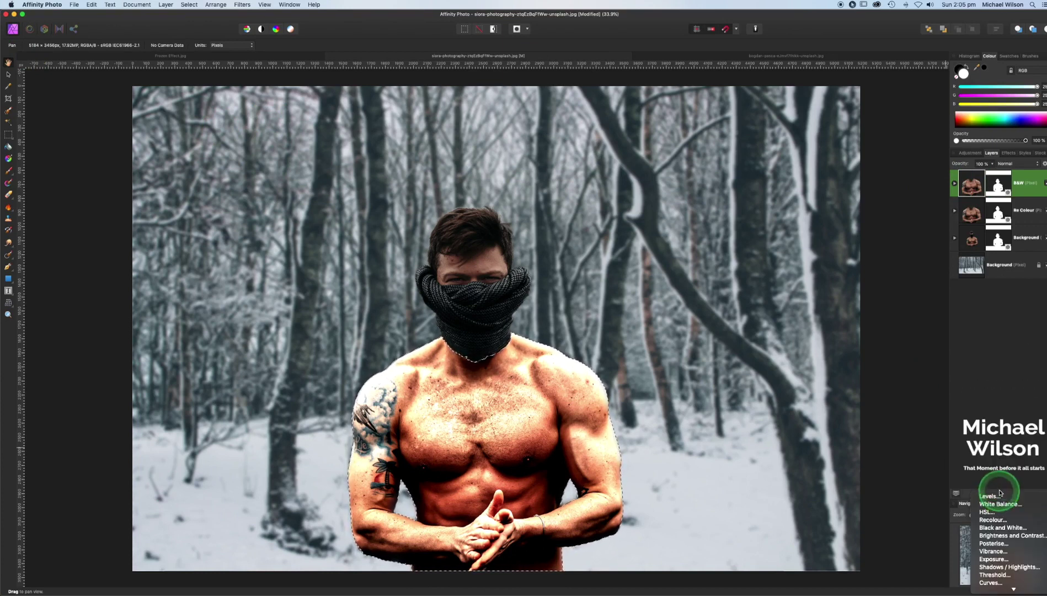
click(1002, 528)
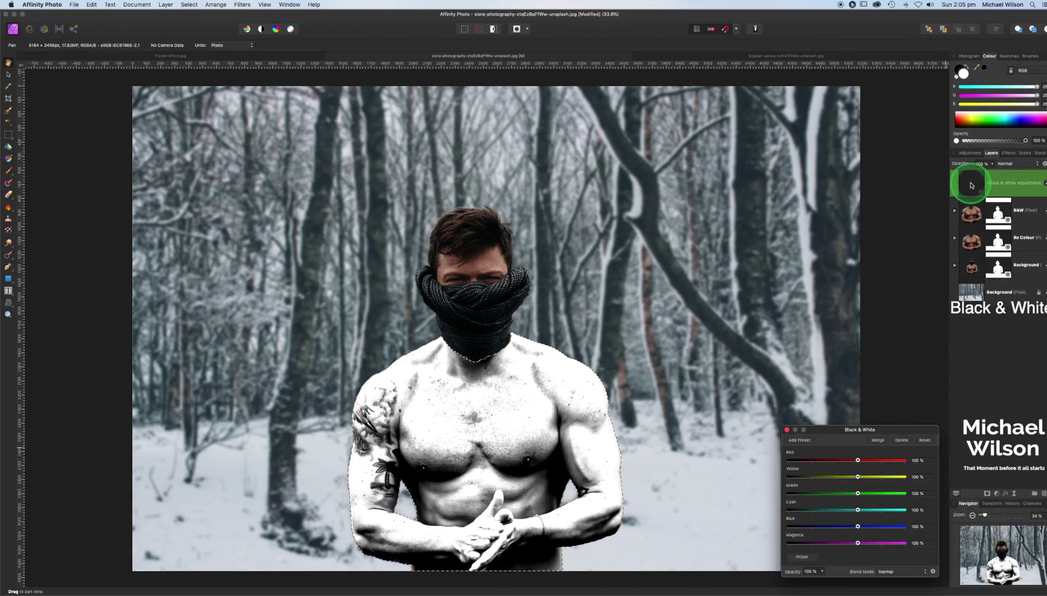
drag(974, 185, 980, 211)
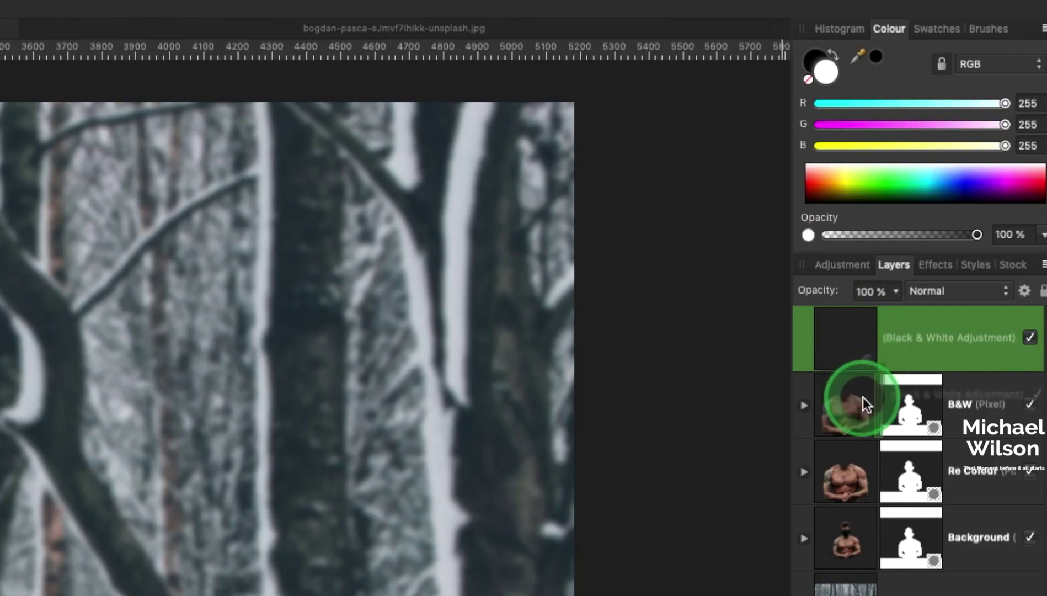
drag(868, 401, 858, 402)
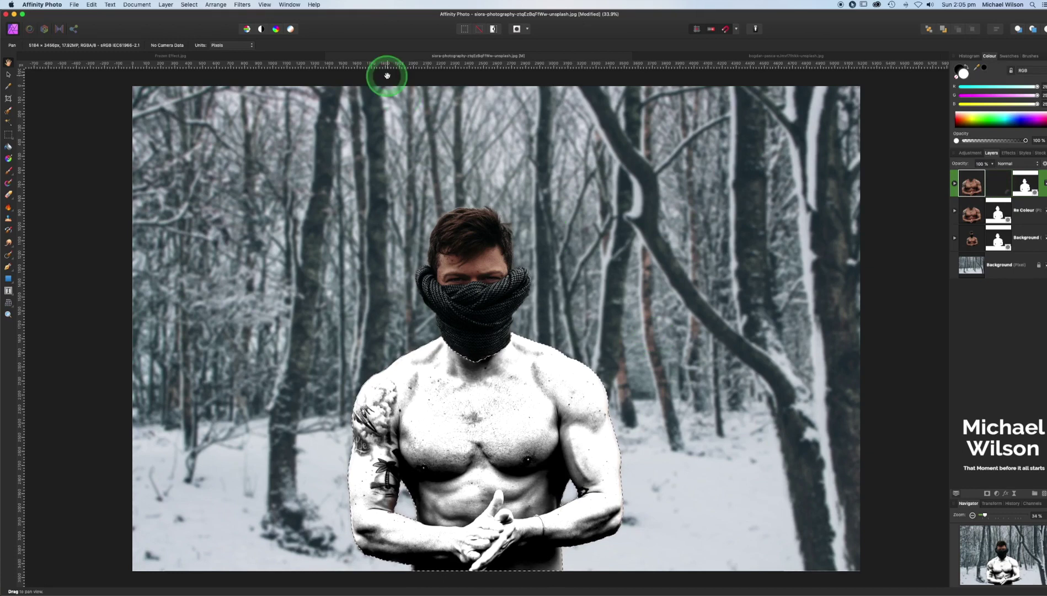
Apply the Detect Edges filter to the B&W layer and set its blend mode to Average
click(243, 4)
mouse_move(271, 59)
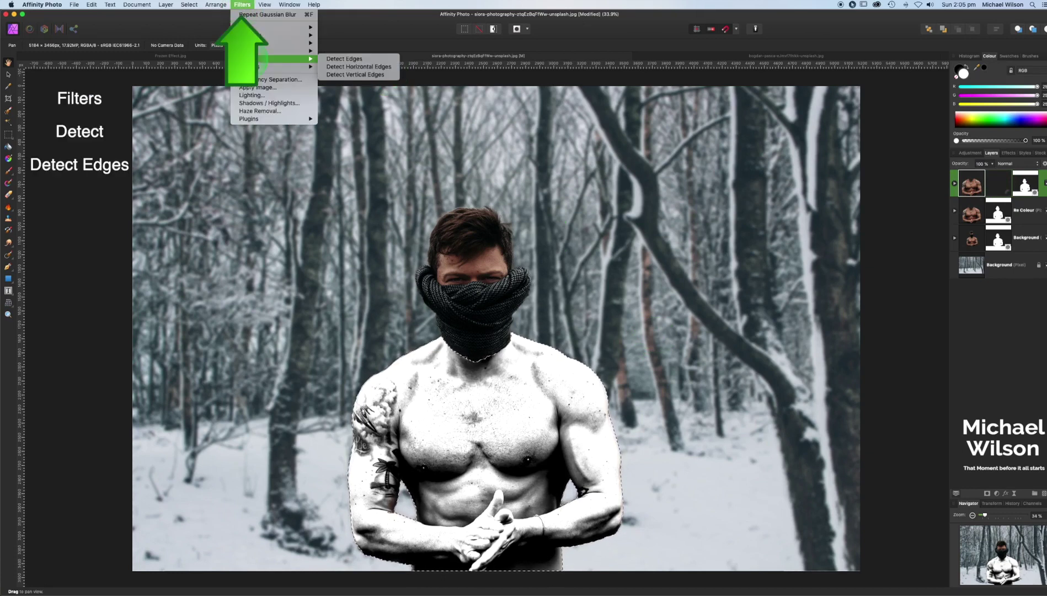
click(344, 58)
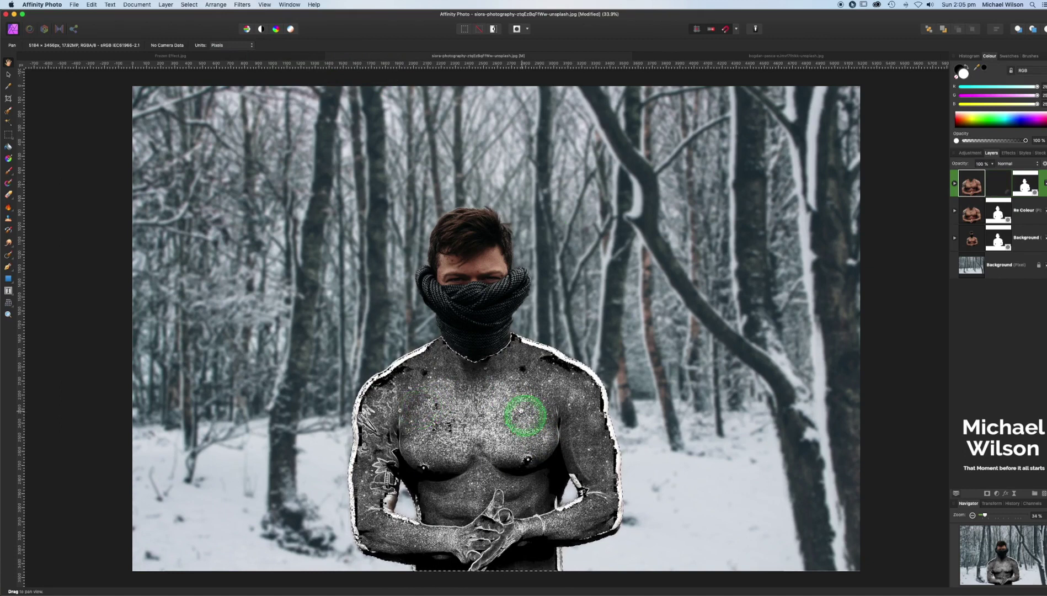
click(1010, 163)
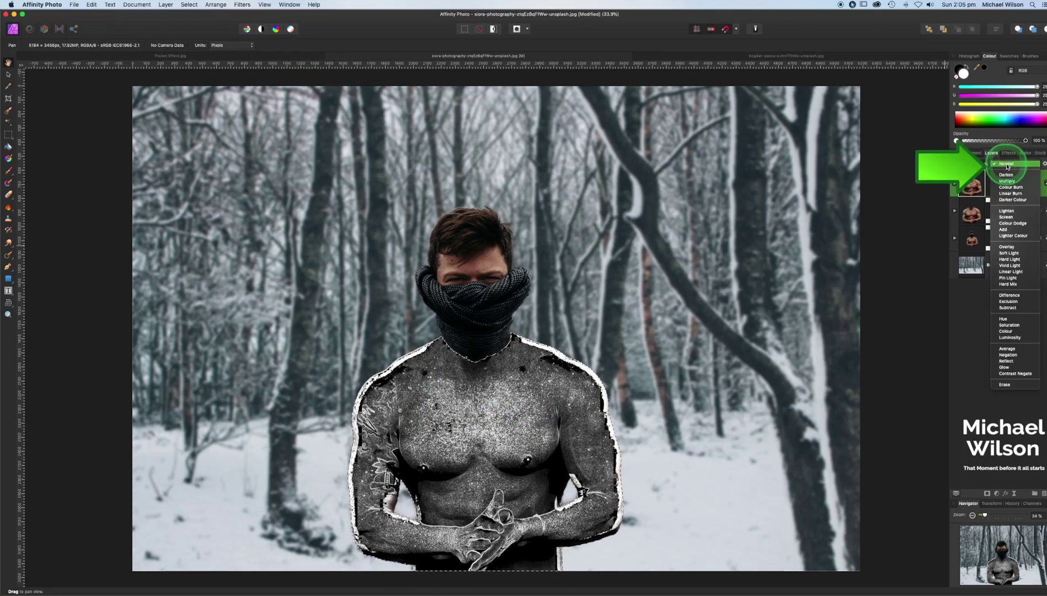
click(1007, 348)
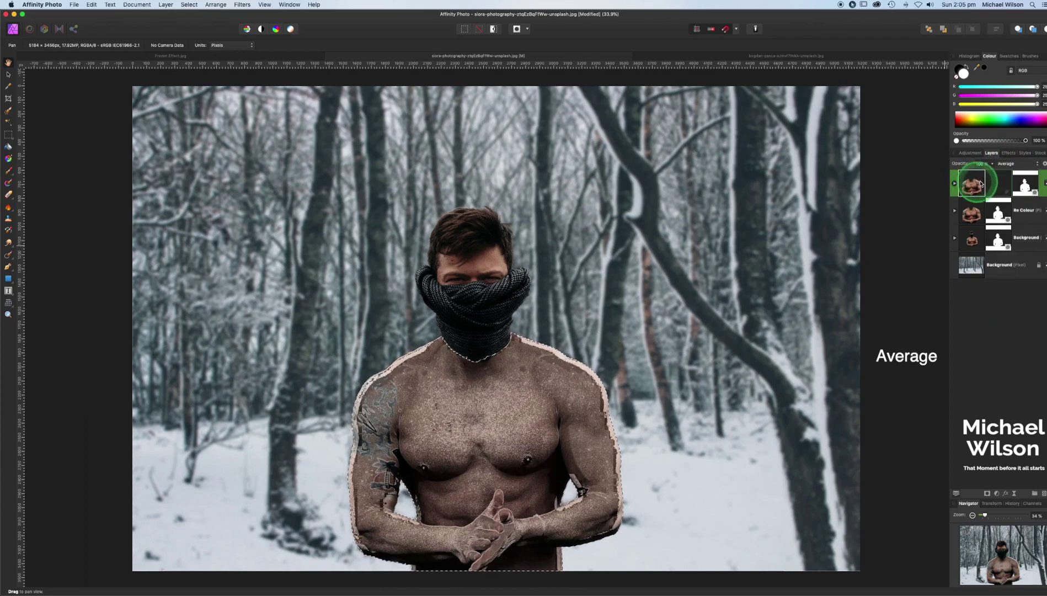
Add a Recolour adjustment above the Re Colour layer and nest it inside that layer
click(976, 212)
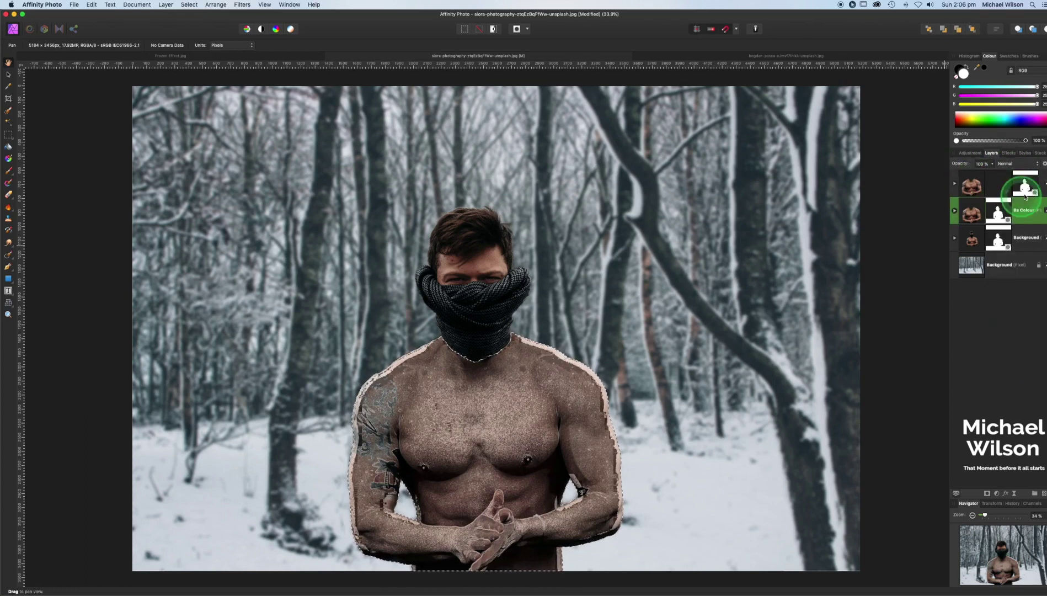
click(972, 211)
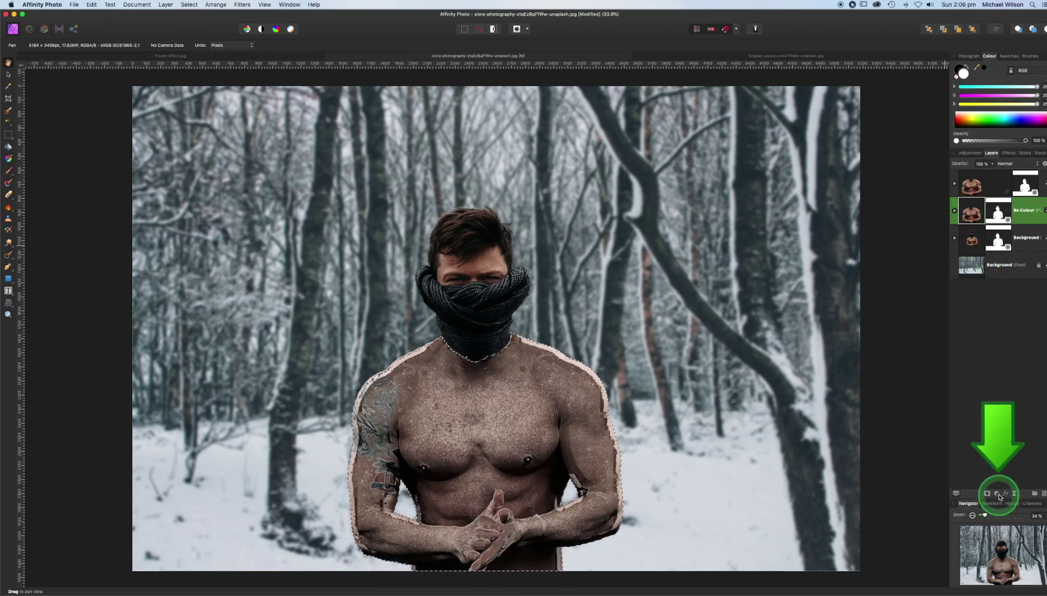
click(997, 493)
click(999, 522)
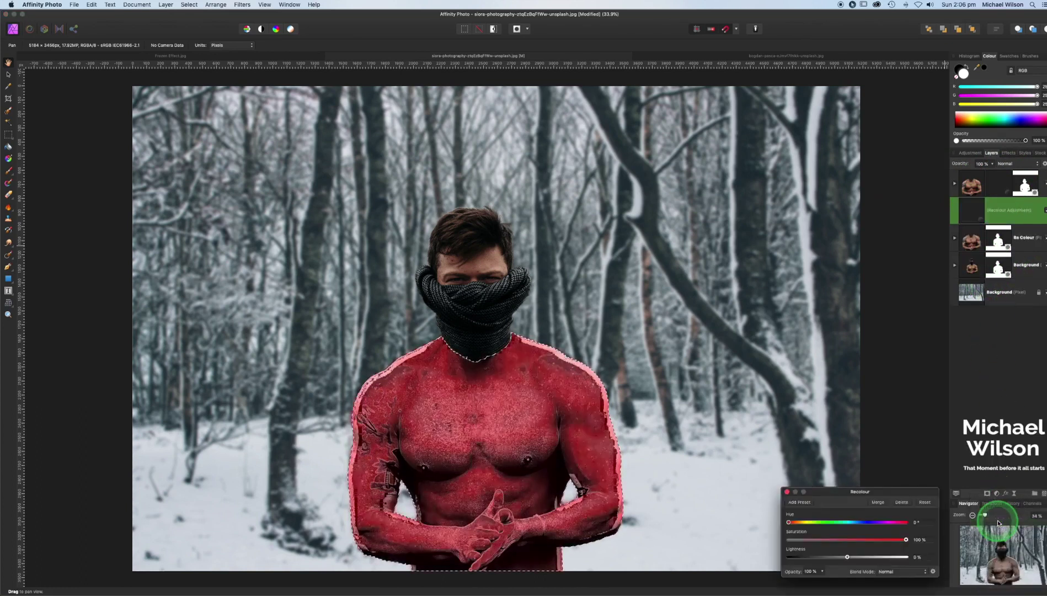
drag(974, 215, 975, 232)
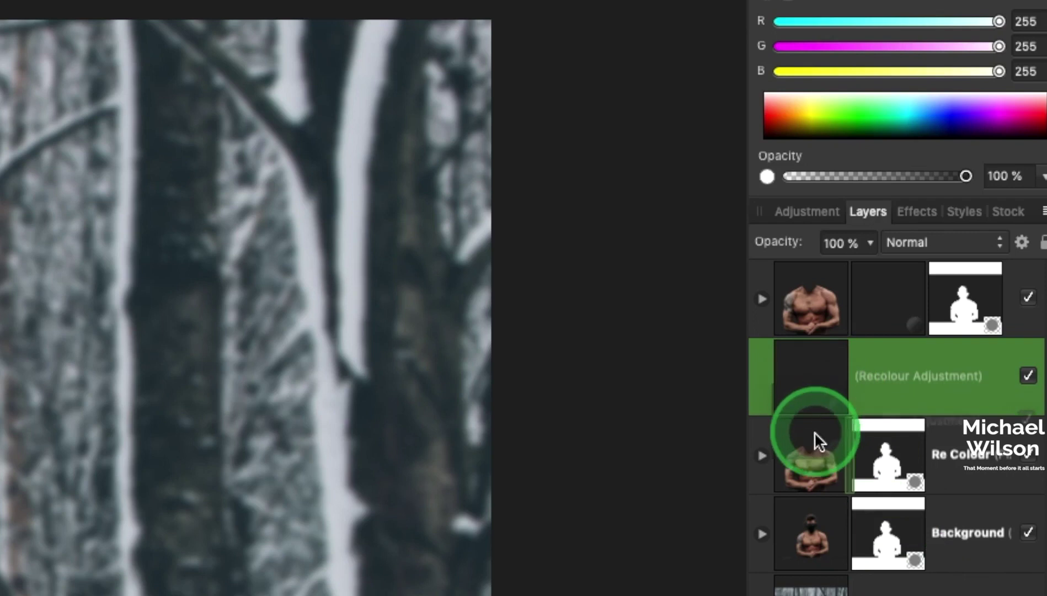
drag(814, 431, 813, 446)
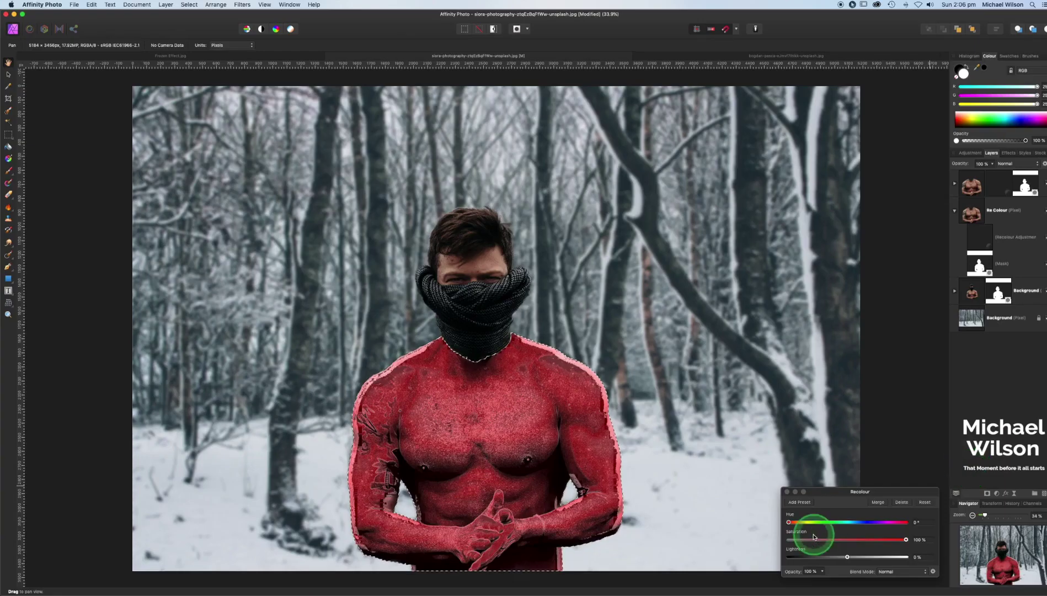
Set the Recolour hue to an icy blue of about 197° and collapse the Re Colour layer
drag(789, 525, 853, 526)
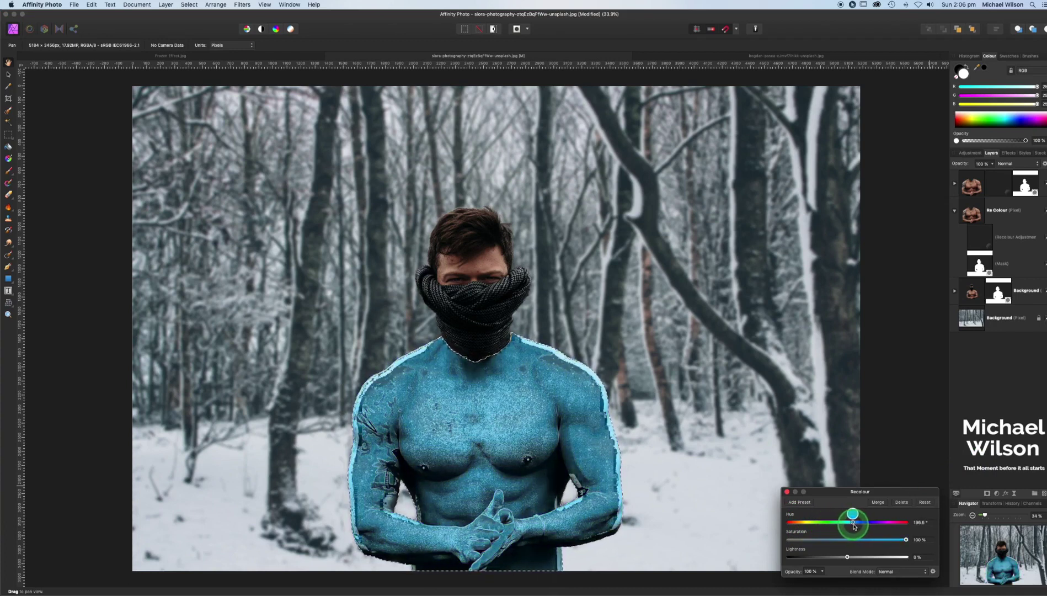
click(786, 493)
click(955, 213)
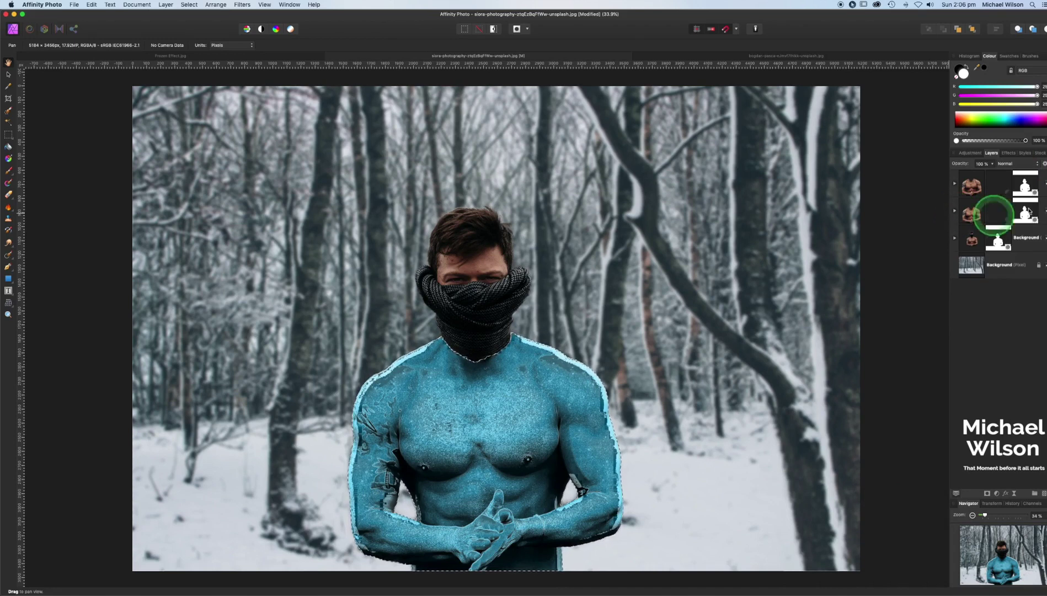
drag(1040, 185, 1026, 213)
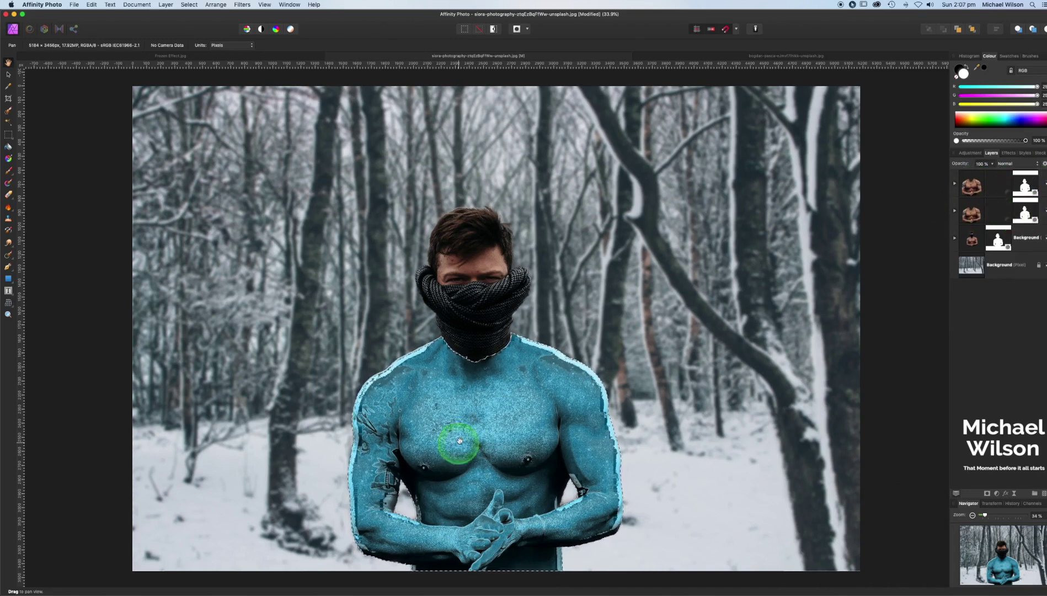
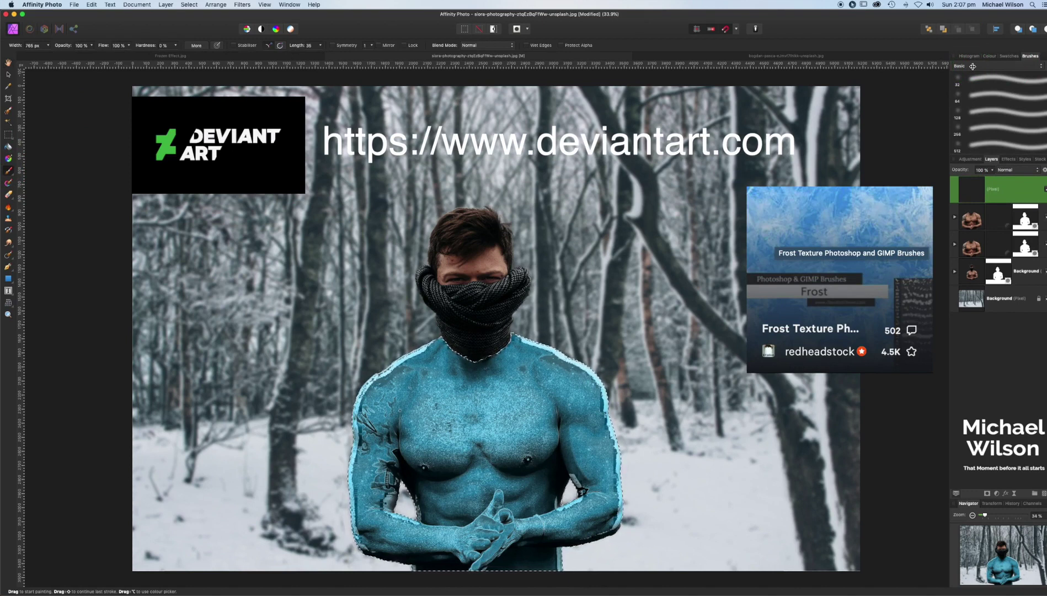
Choose the 488 px frost texture brush from the SS-frost brush set
click(973, 66)
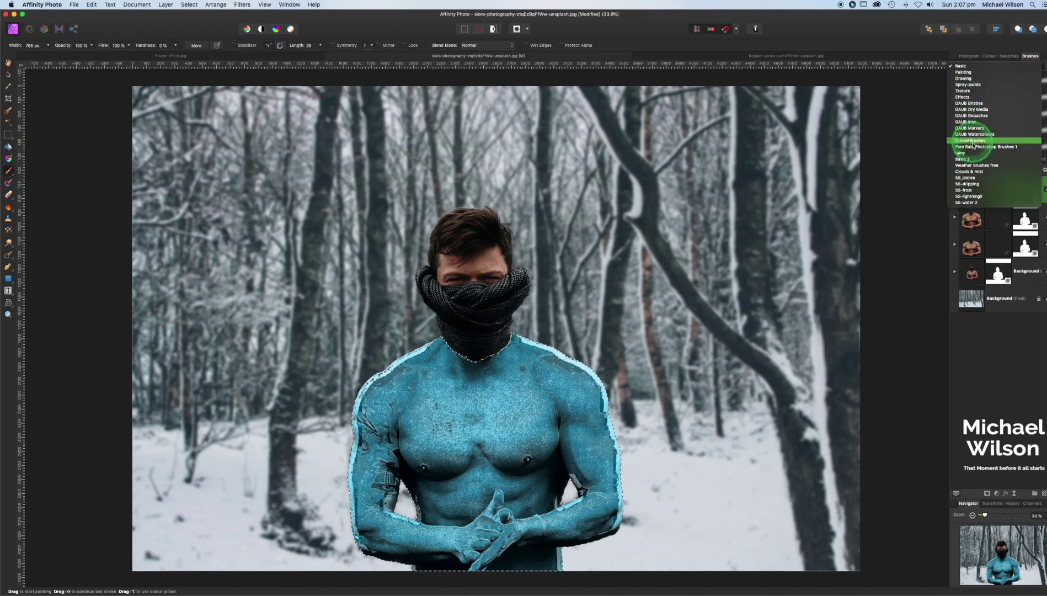
click(969, 184)
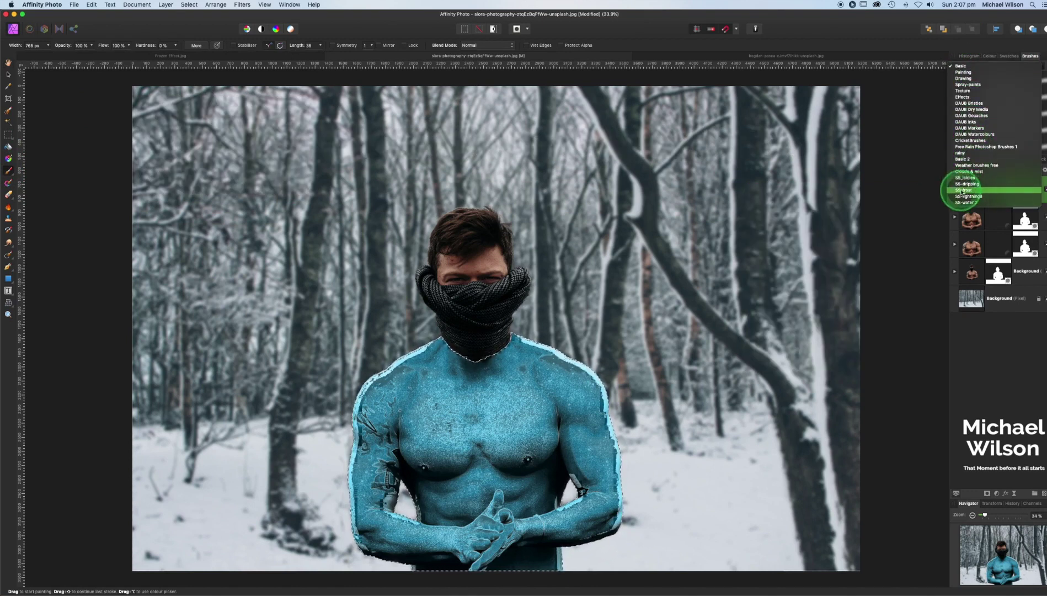
click(969, 191)
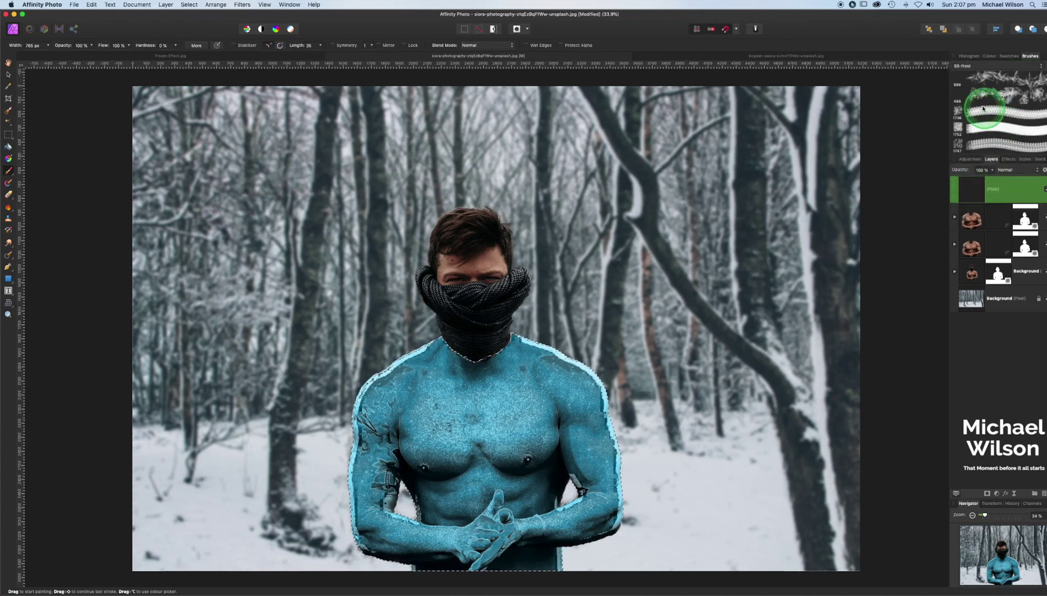
click(971, 129)
click(963, 97)
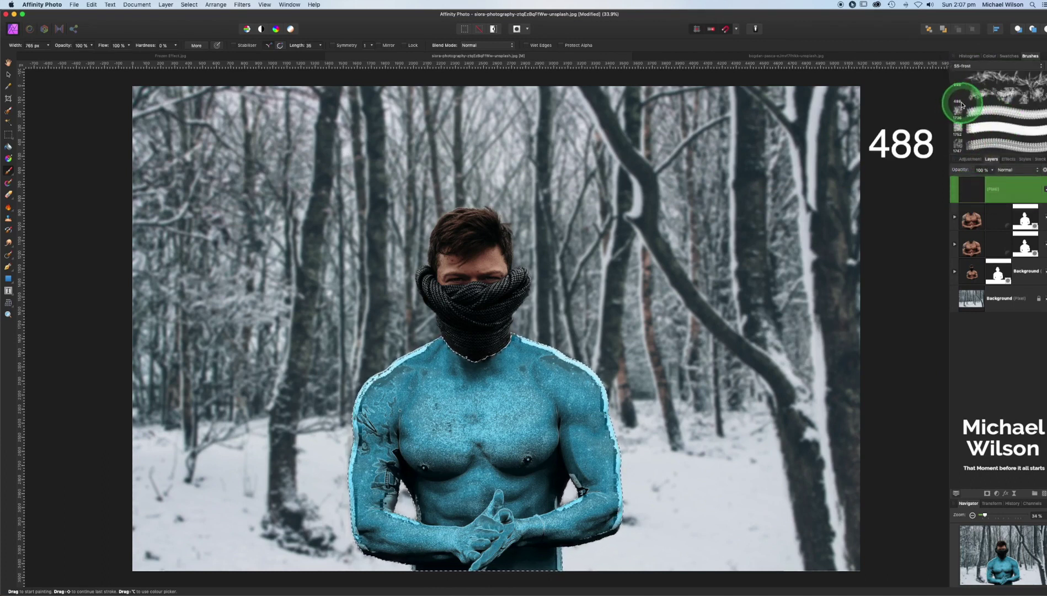
click(984, 94)
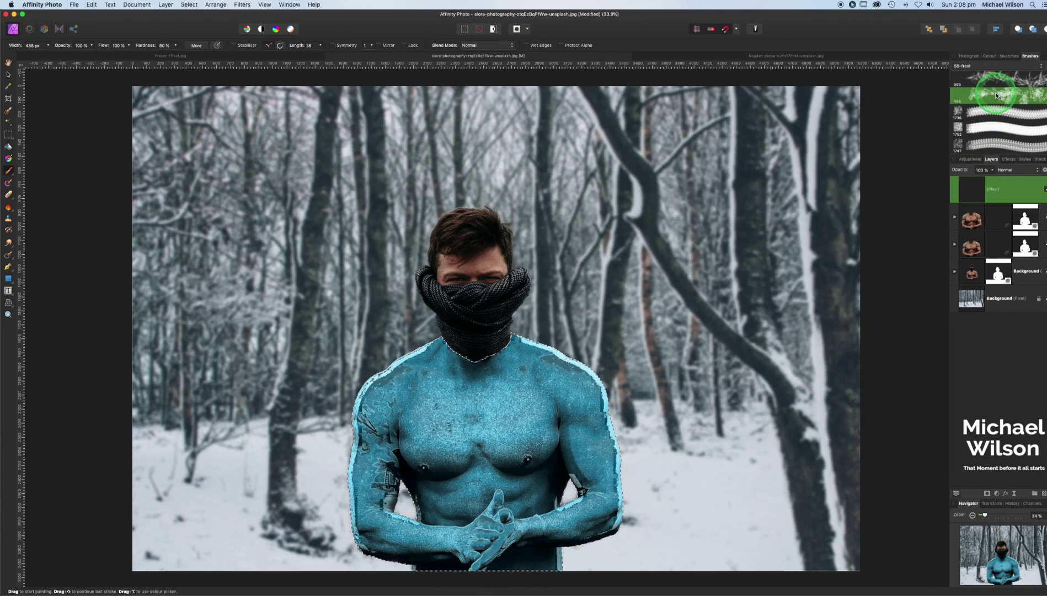
Make white the painting colour, and set the new pixel layer to 59% opacity with the Screen blend mode
click(991, 58)
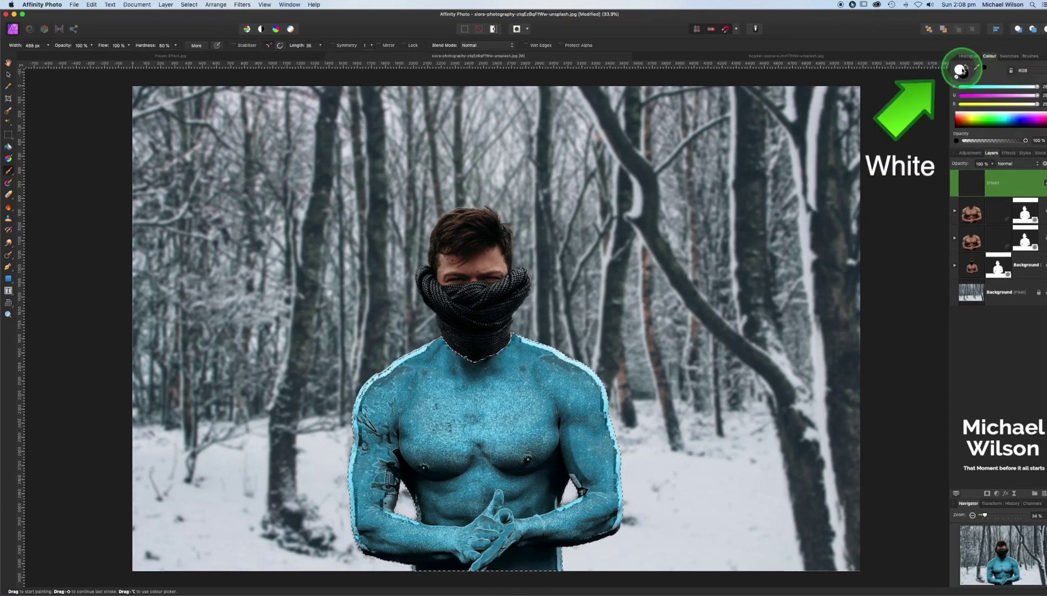
click(992, 164)
drag(992, 175, 951, 176)
click(1017, 163)
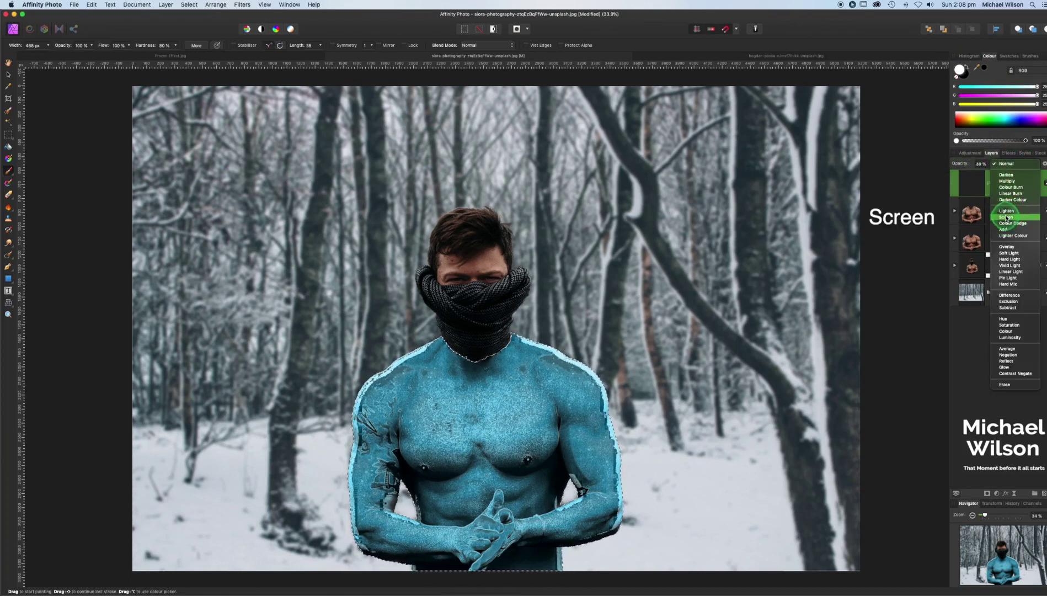
click(1005, 216)
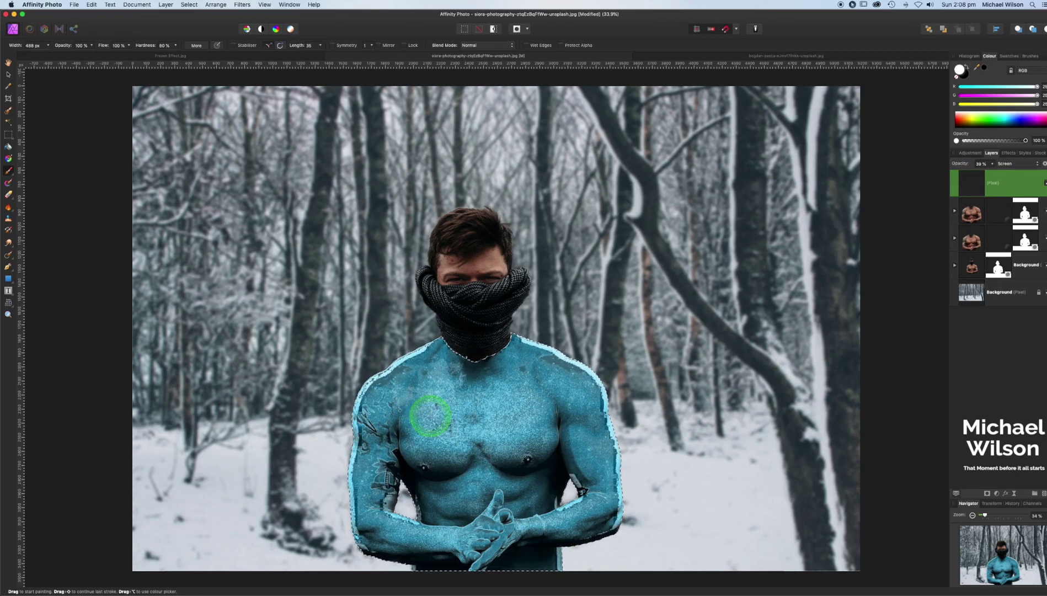
Paint white frost texture over the chest, arms and hands on the Screen layer, reducing the brush width for smaller areas
mouse_move(519, 446)
mouse_down()
mouse_move(377, 474)
mouse_move(367, 526)
mouse_move(444, 538)
mouse_up()
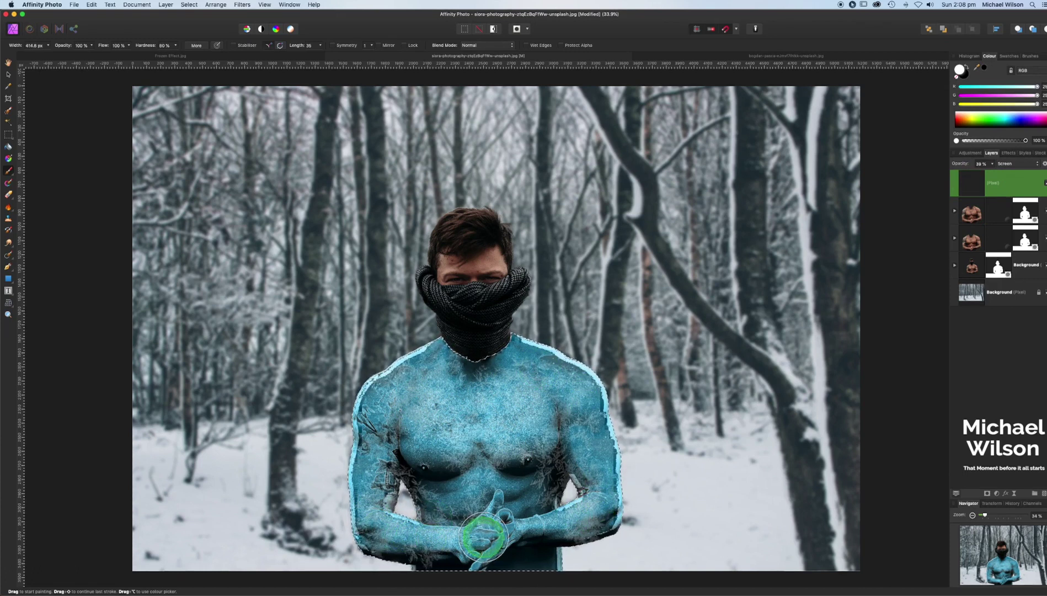
key(bracketleft)
scroll(534, 521, right, 1)
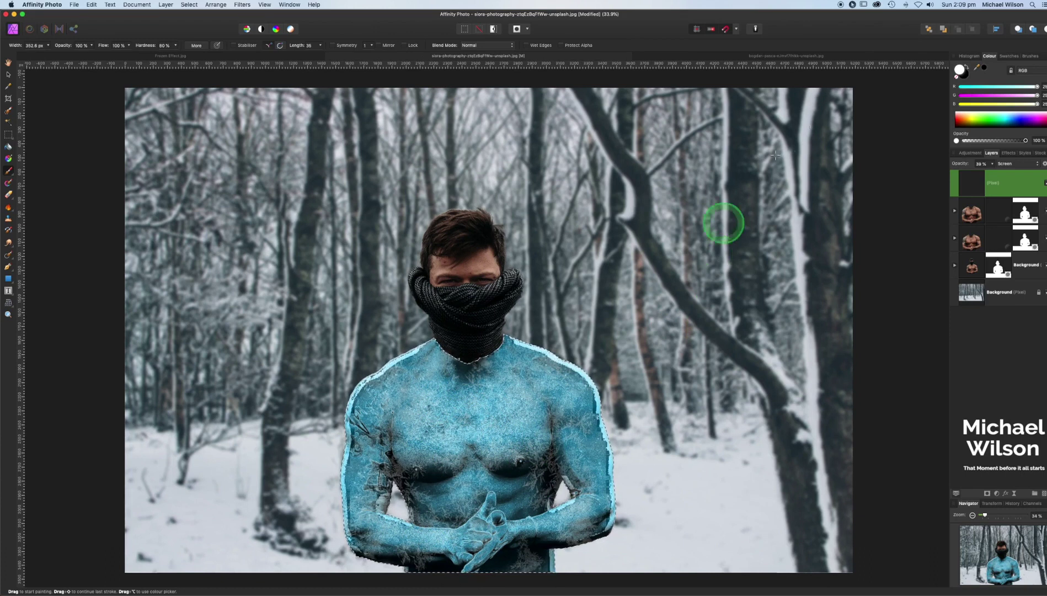
Choose the 765 px frost texture brush from the SS-frost set and make black the painting colour
click(1030, 56)
scroll(984, 113, down, 5)
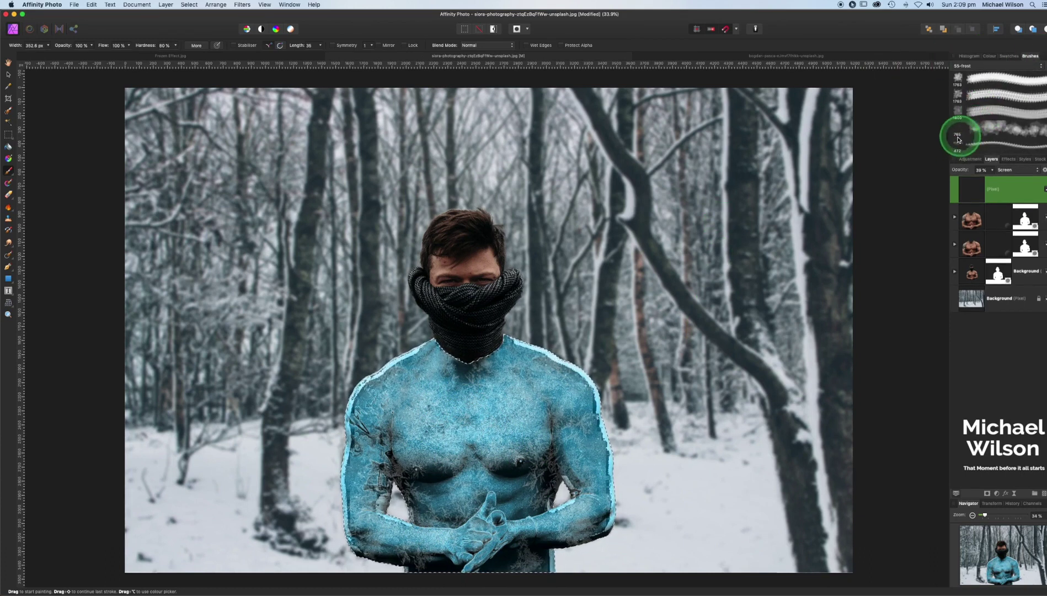
click(996, 130)
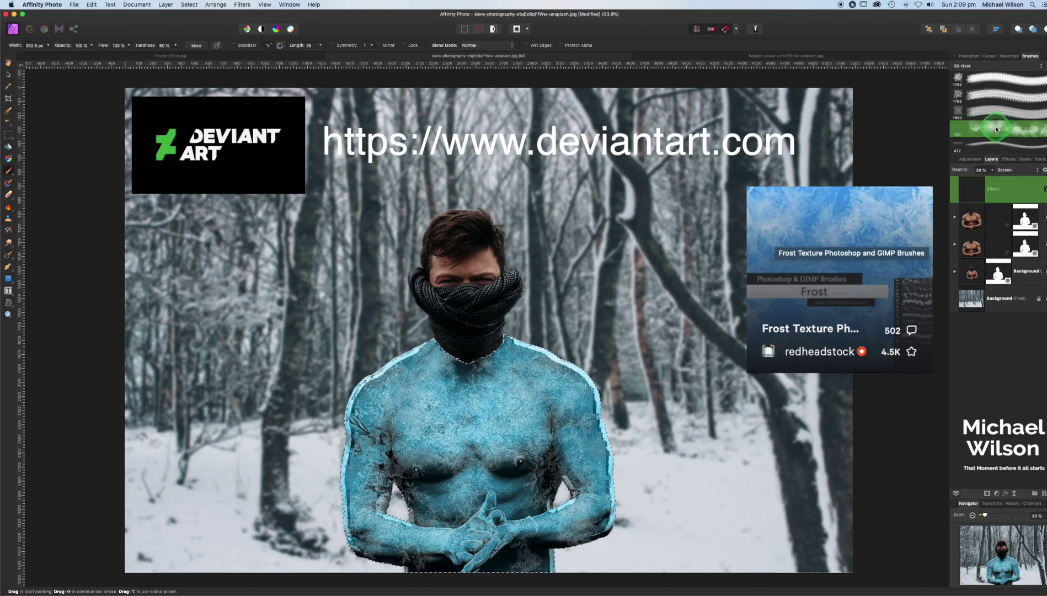
click(993, 57)
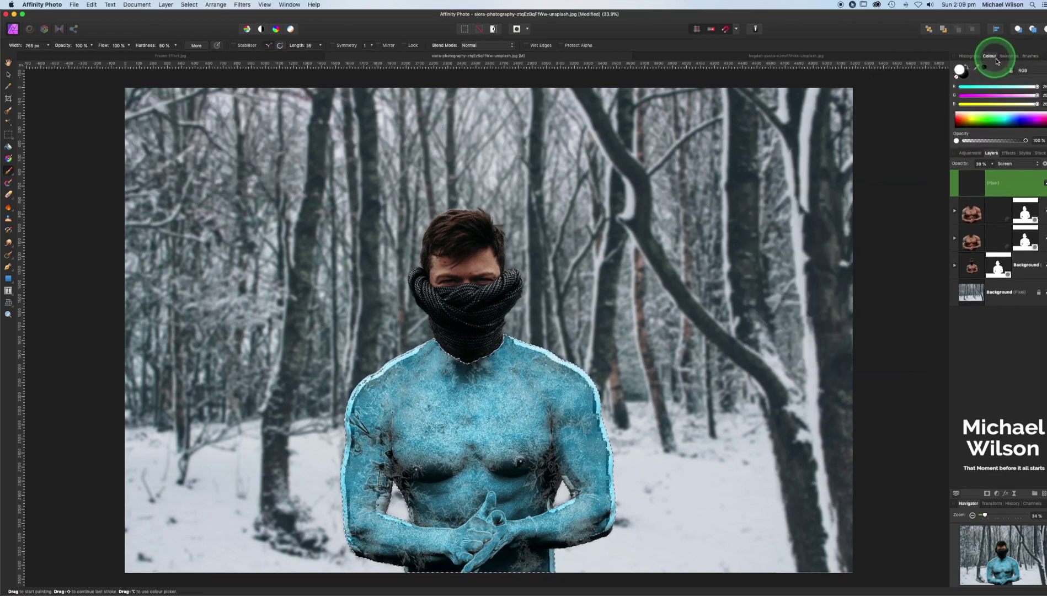
click(966, 66)
Paint black frost texture on the Re Colour layer's mask over the chest, arms and hands to partly remove the blue tint
click(974, 212)
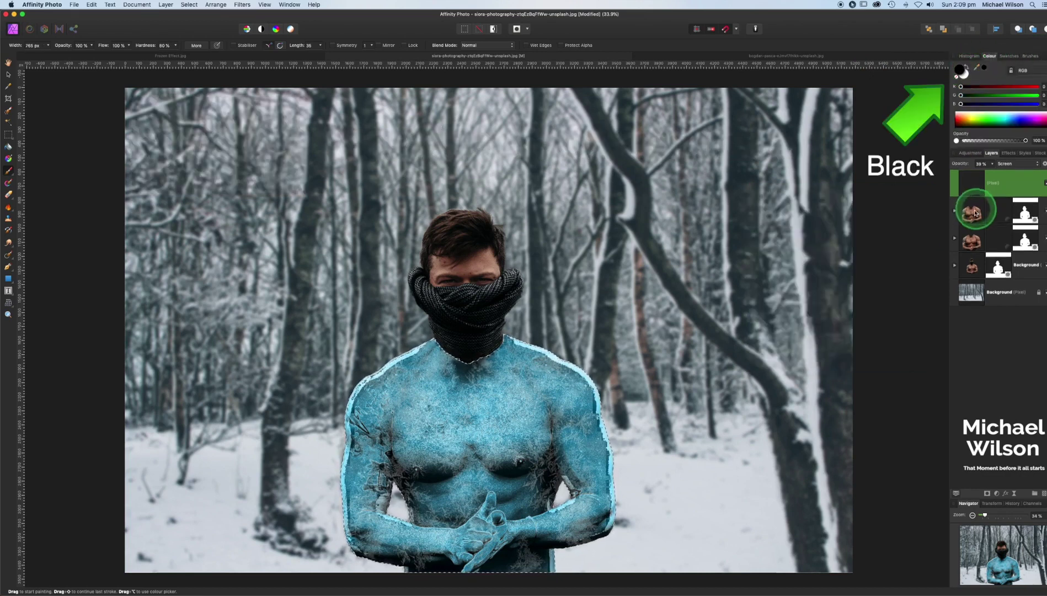
click(981, 237)
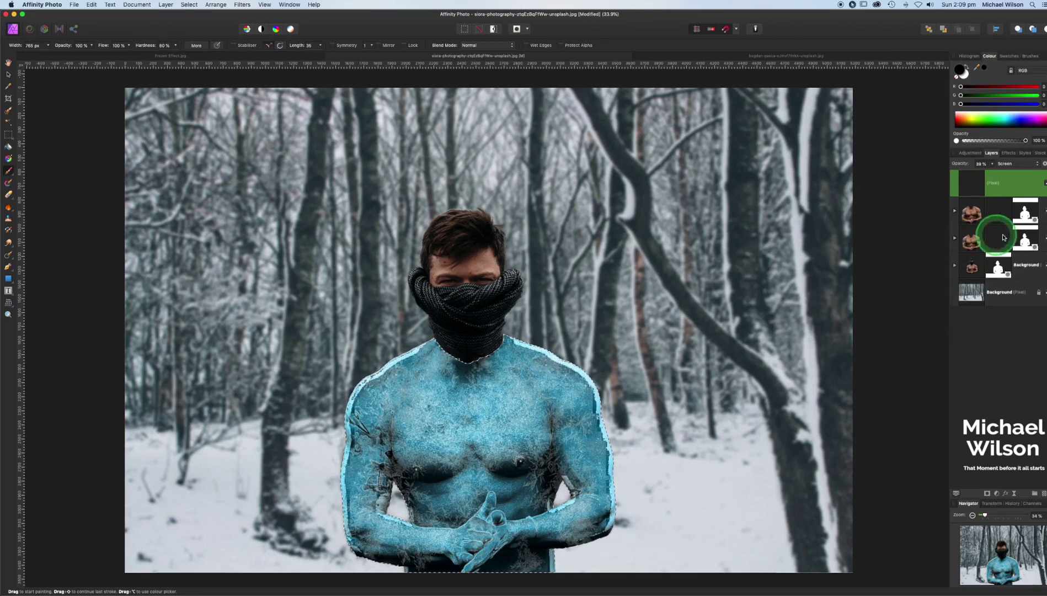
click(955, 238)
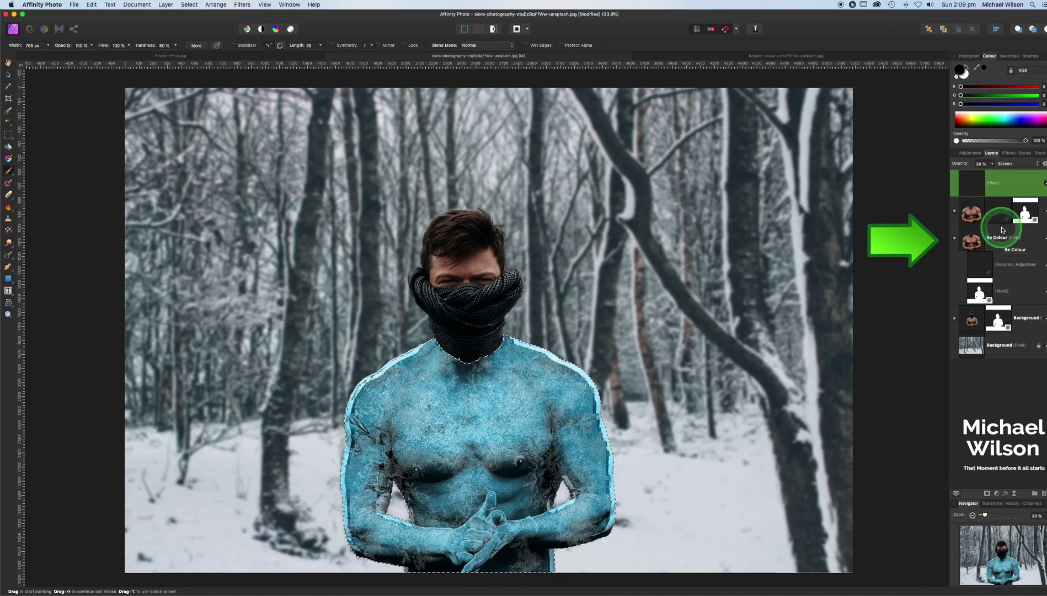
click(981, 291)
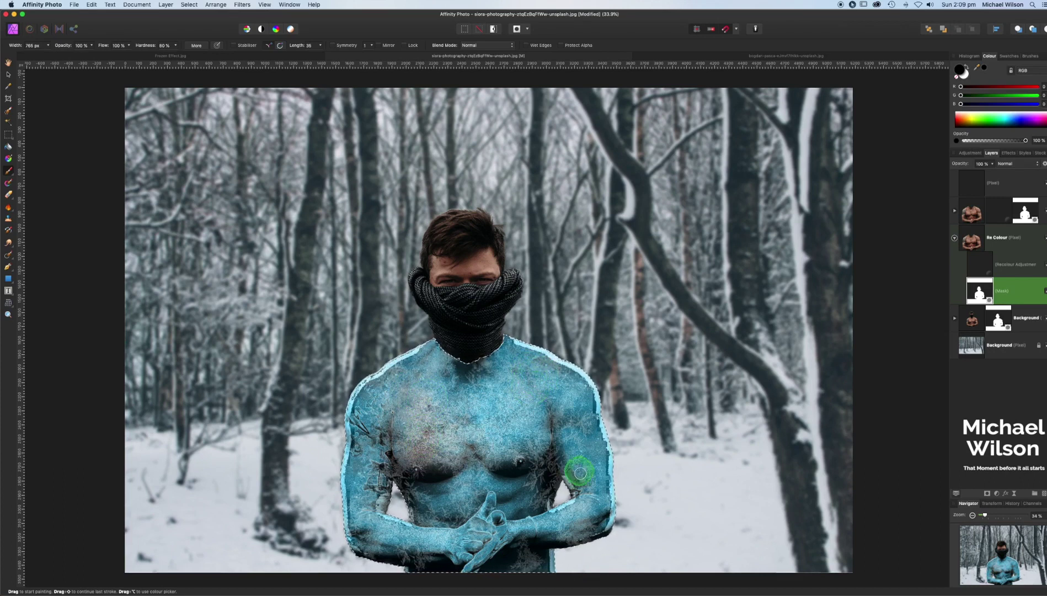
drag(652, 535, 575, 522)
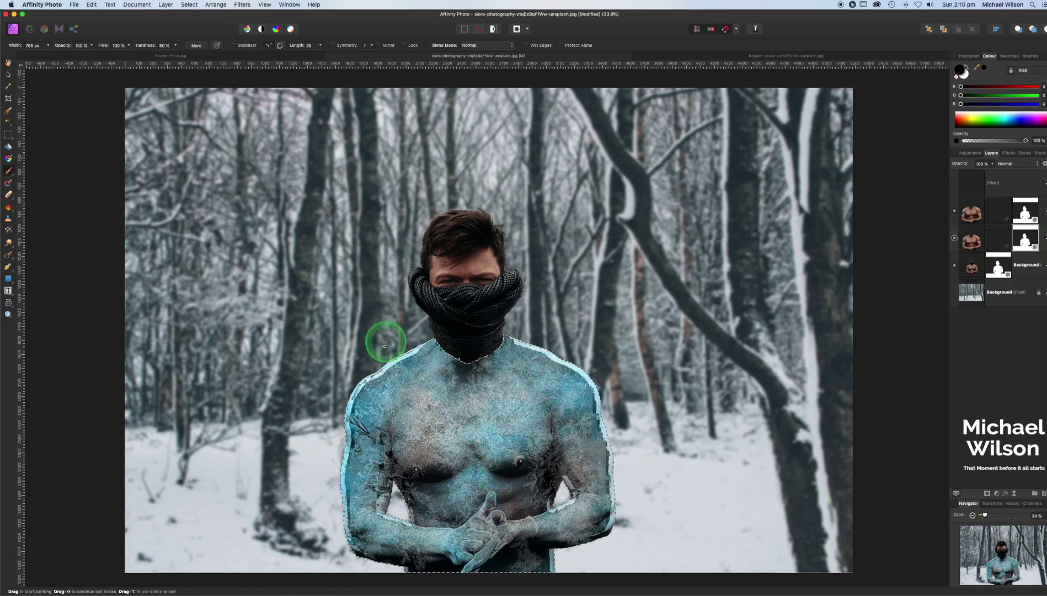
Shift the hue of the Re Colour layer's Recolour adjustment from cyan towards a deeper blue
click(955, 240)
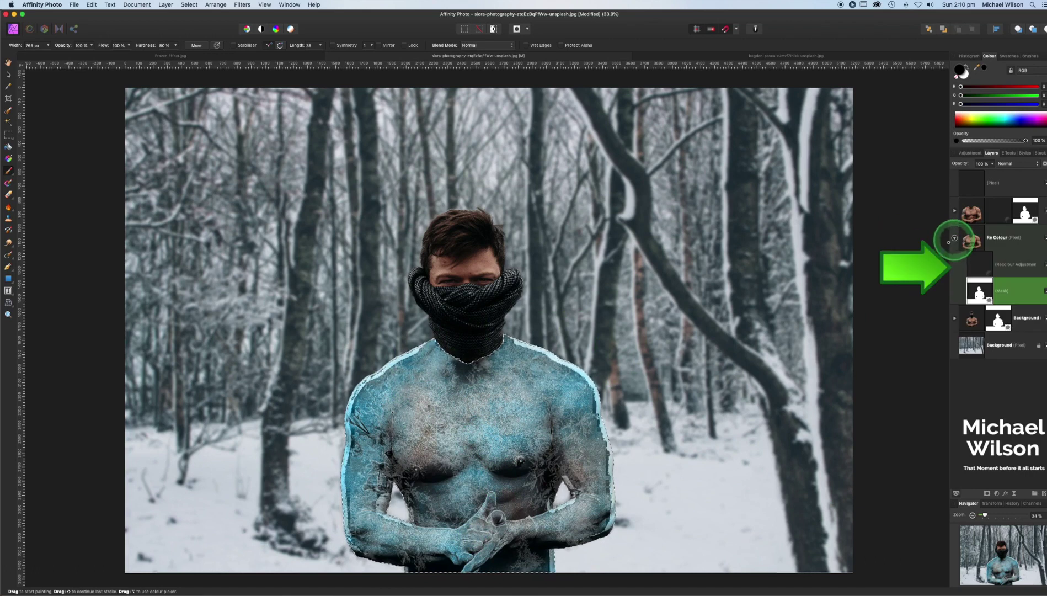
click(994, 265)
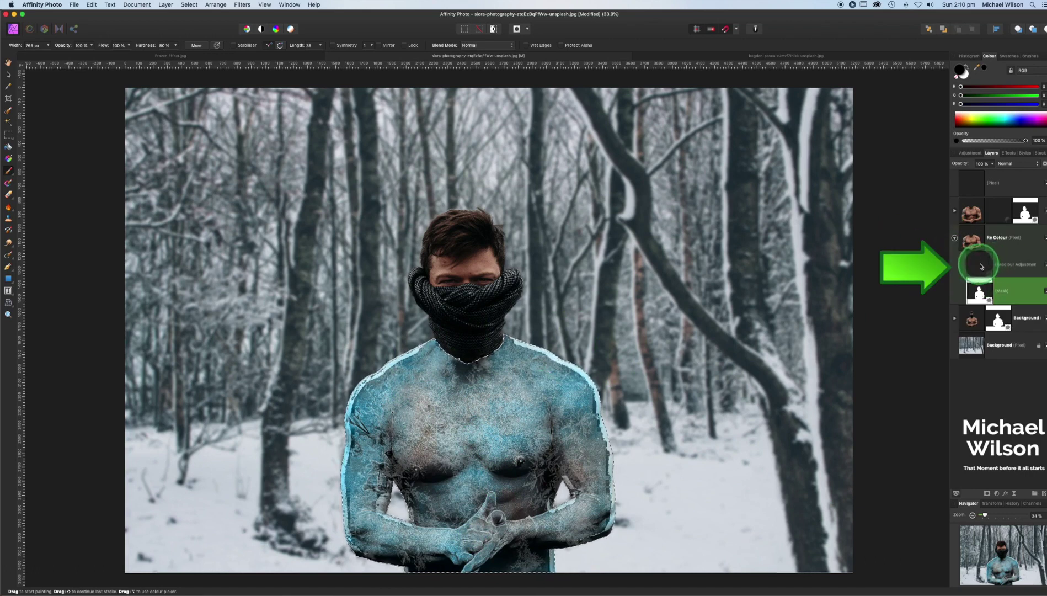
double_click(983, 265)
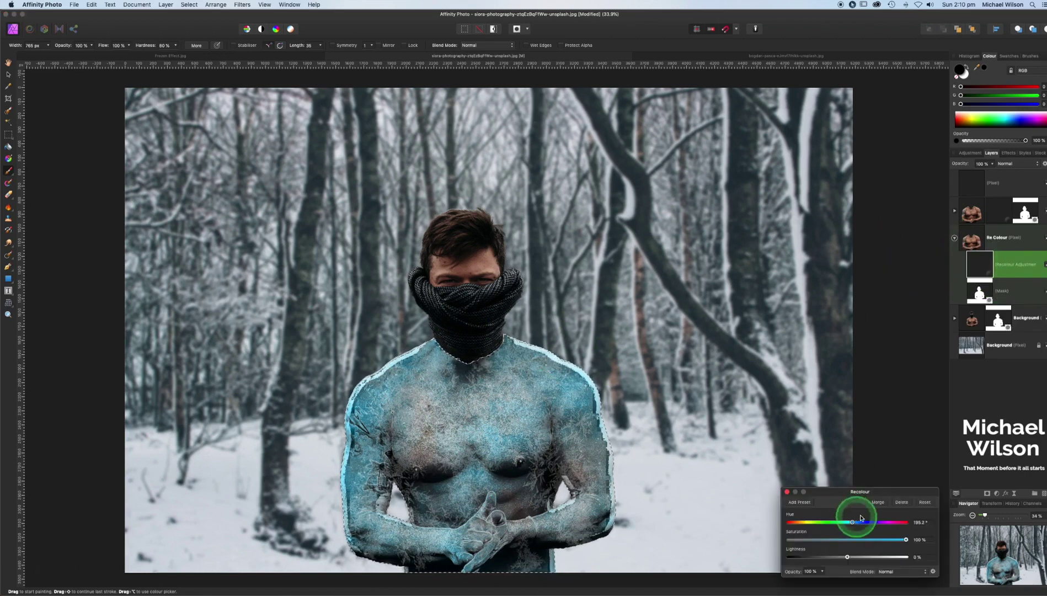
drag(884, 500, 853, 391)
click(988, 374)
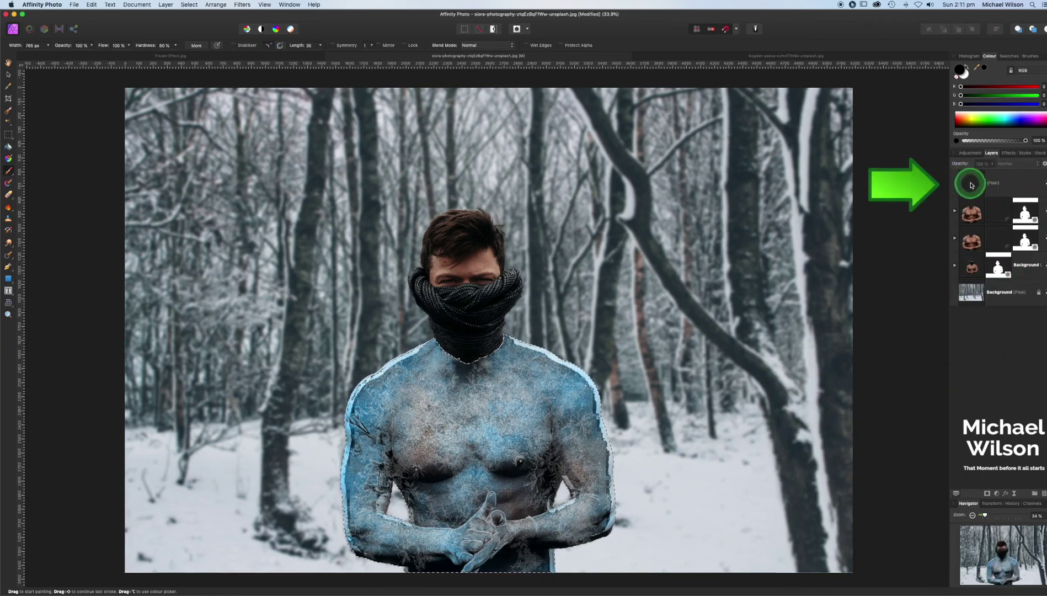
Merge the Screen frost layer, both body effect layers and the masked man layer into one, leaving the forest background separate
click(971, 185)
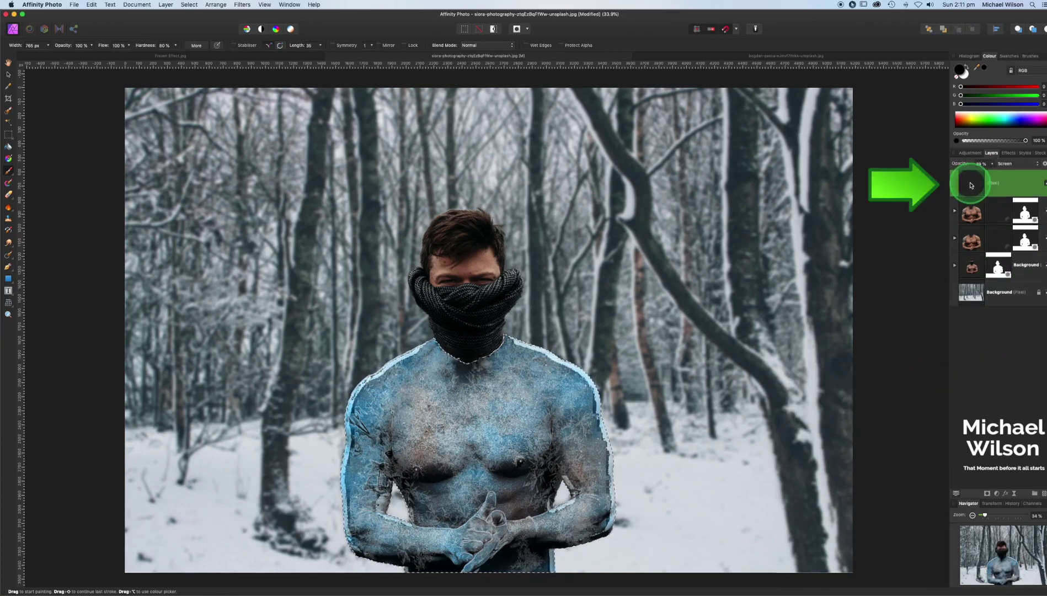
shift+click(969, 270)
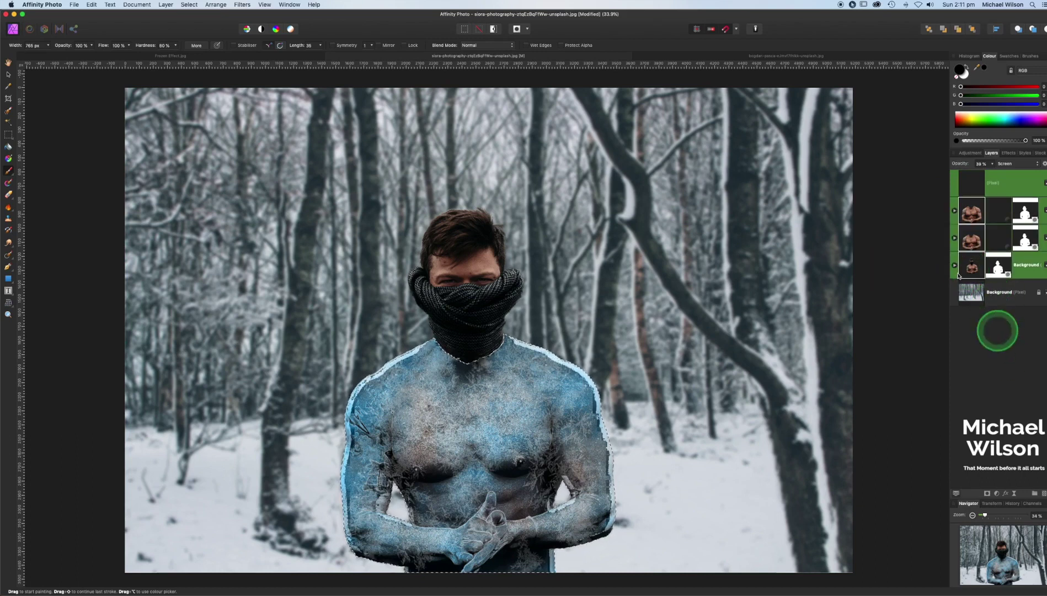
click(165, 4)
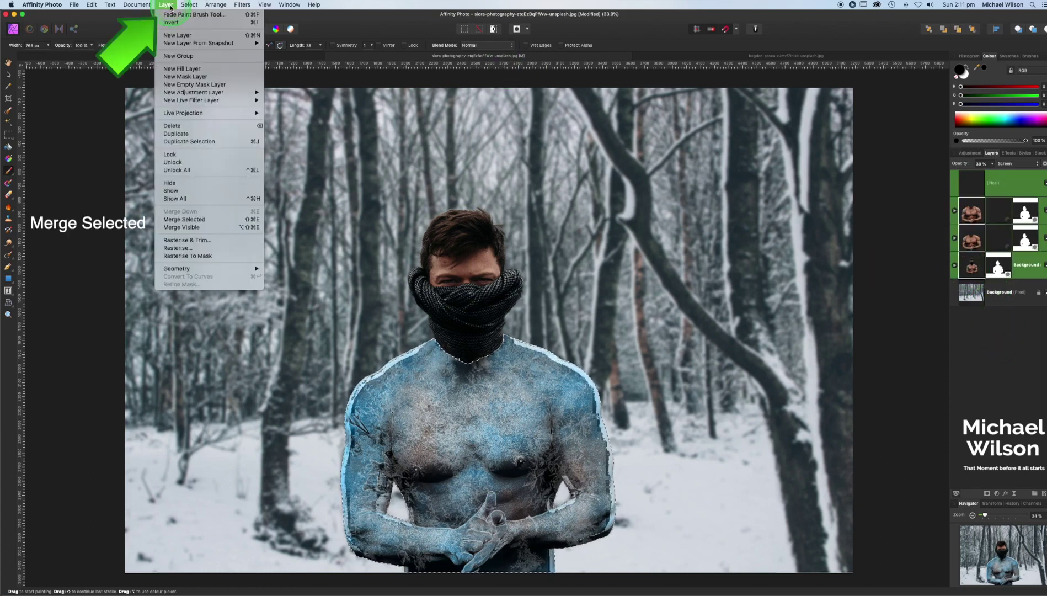
click(192, 220)
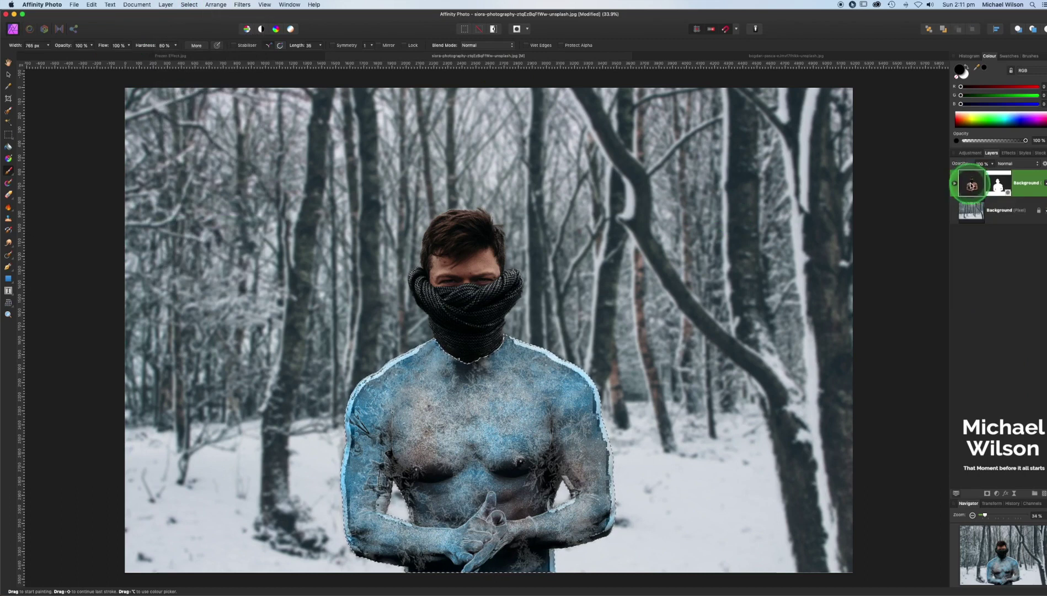
Clone frosted skin texture over the bright outline along the shoulders and arms on the merged layer, and clear the selection
click(971, 185)
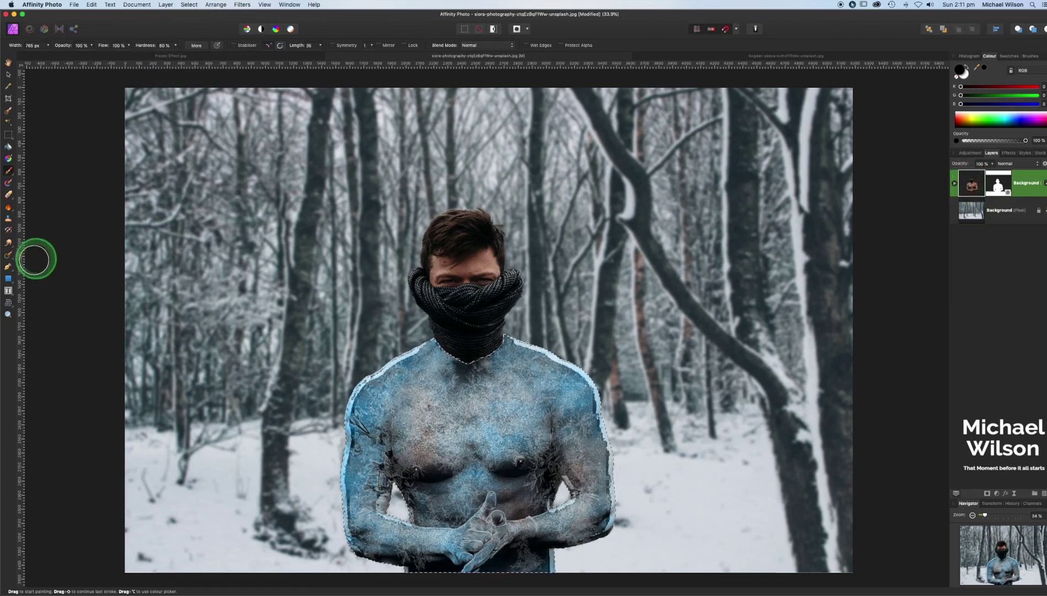
click(8, 219)
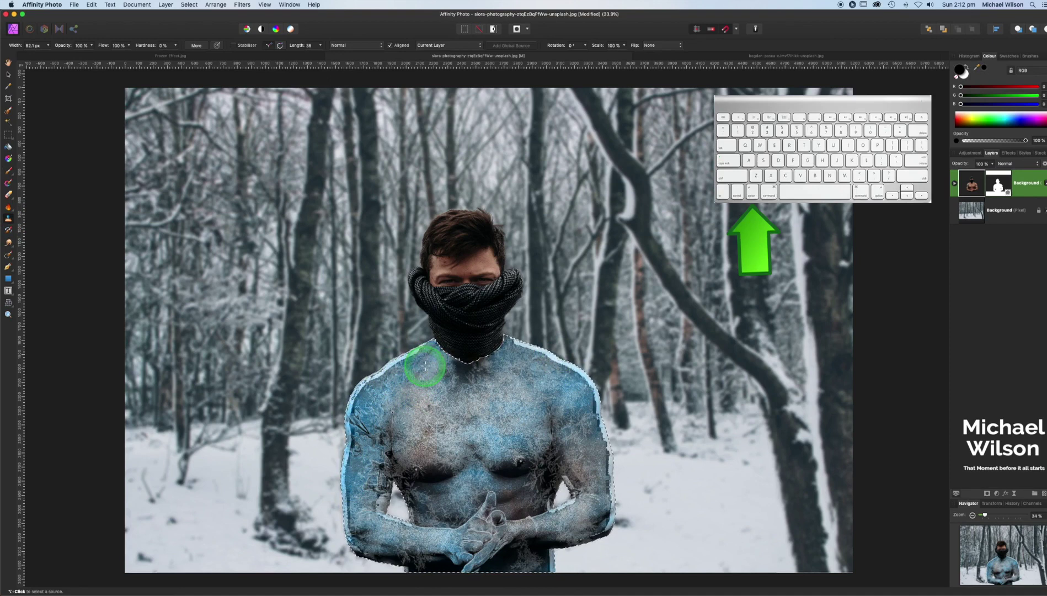
alt+click(416, 351)
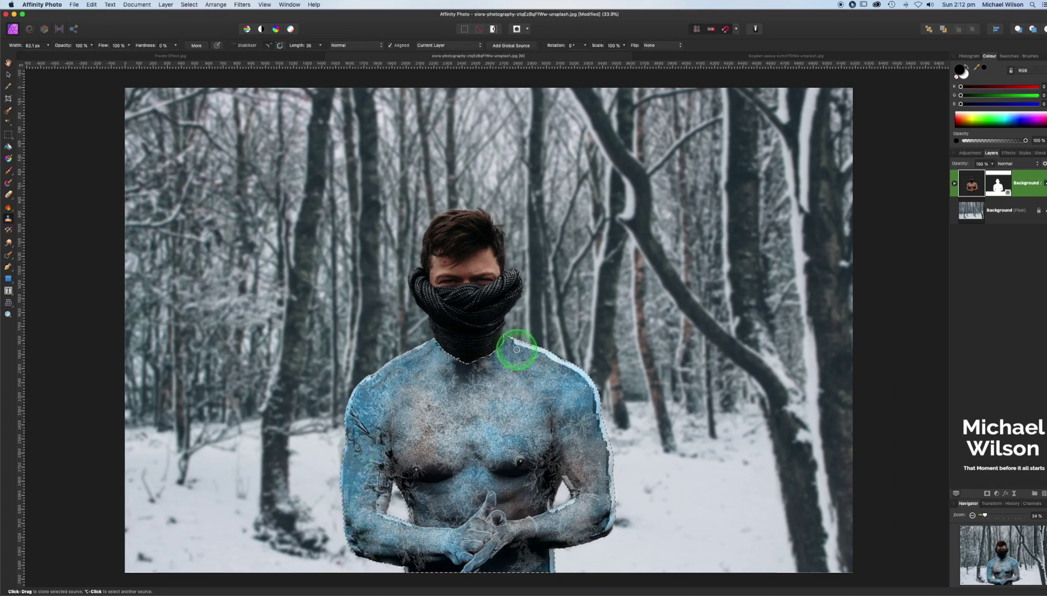
key(alt)
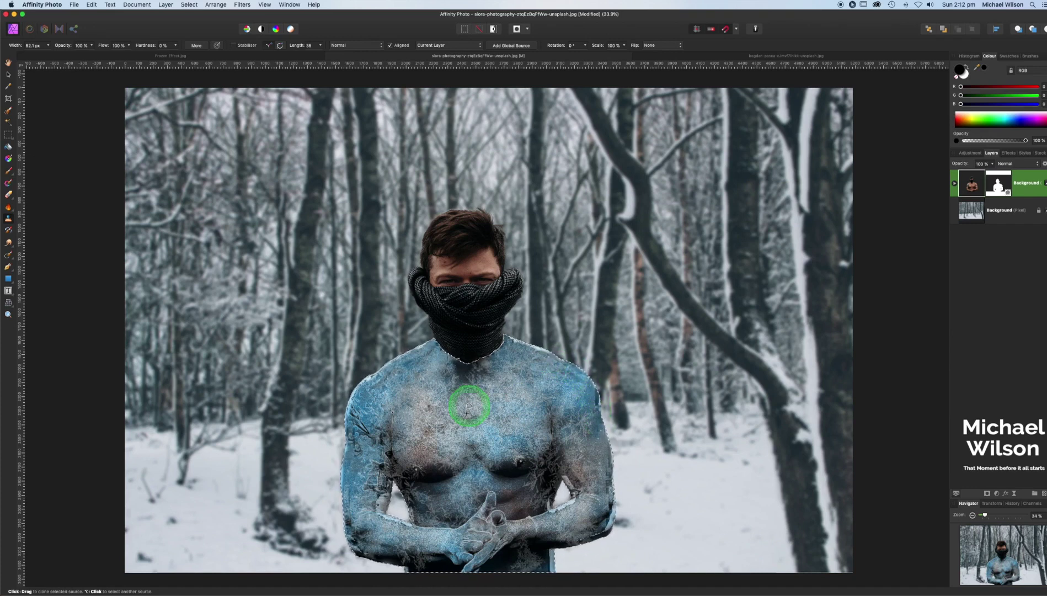
key(super+d)
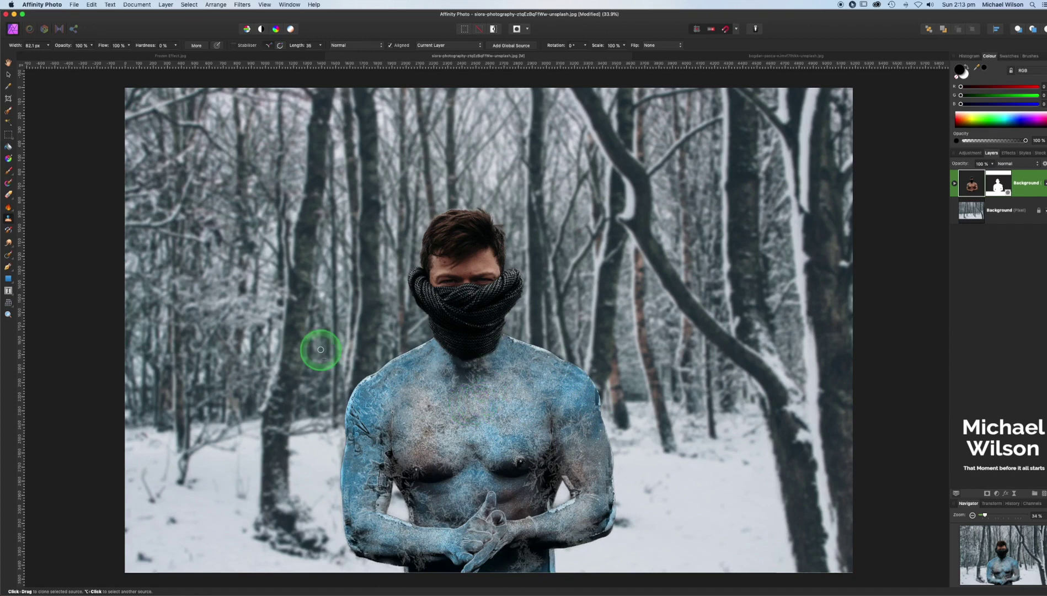
alt+click(299, 344)
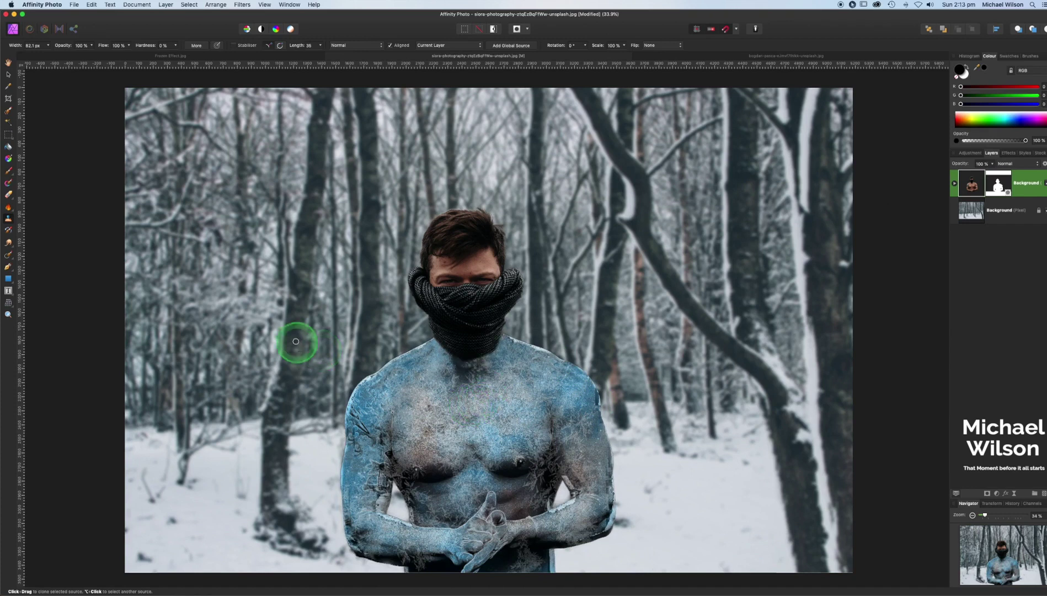